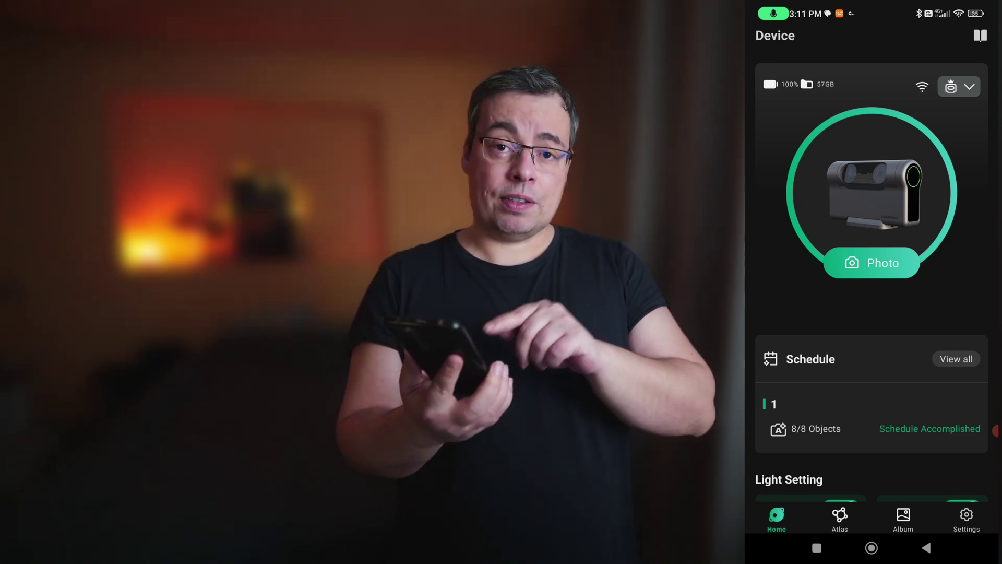
Go to the Album to reach Stellar Studio's Select Photo list of HD 98388, M 45 and M 42
{"action": "left_click", "coordinate": [903, 518]}
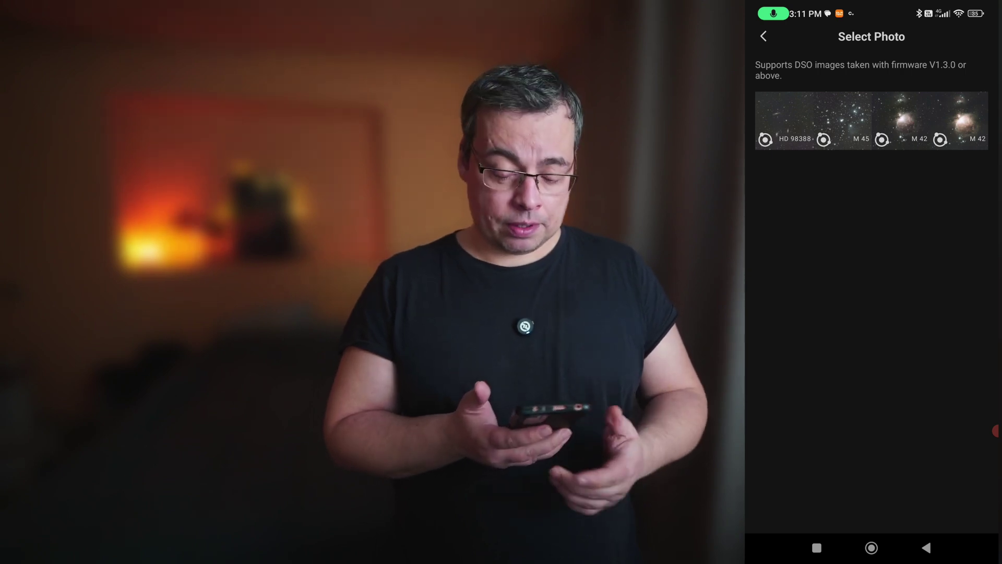
Choose the M 42 image as the first photo to process in Stellar Studio
{"action": "left_click", "coordinate": [959, 120]}
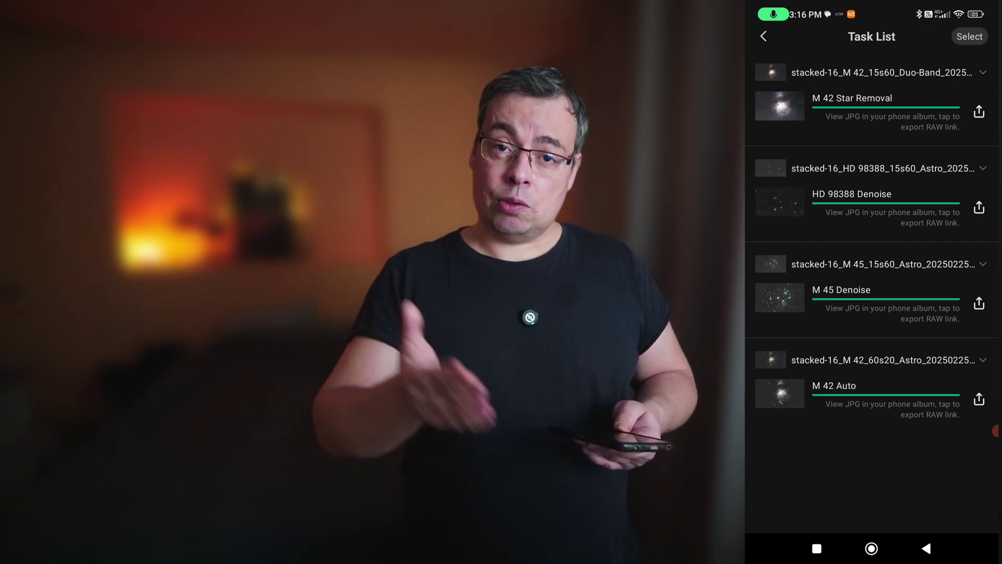
{"action": "left_click", "coordinate": [835, 393]}
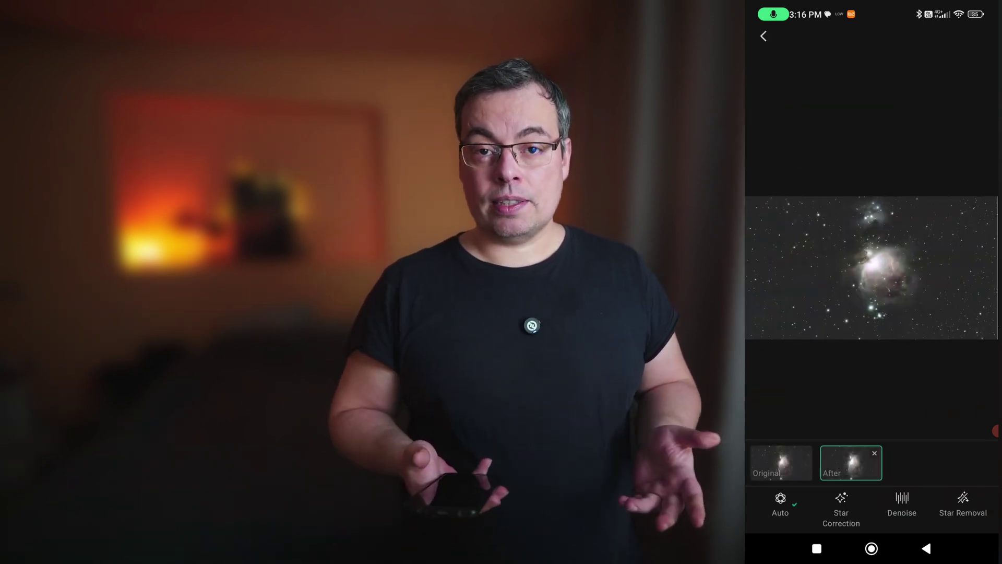
{"action": "scroll", "coordinate": [872, 266], "scroll_direction": "up", "scroll_amount": 5}
{"action": "scroll", "coordinate": [872, 266], "scroll_direction": "up", "scroll_amount": 3}
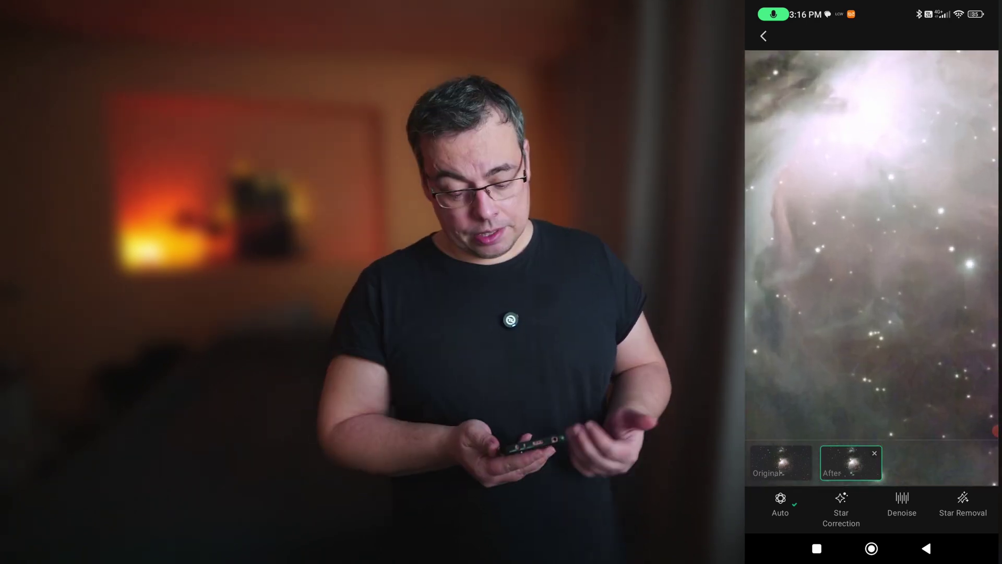
{"action": "scroll", "coordinate": [872, 267], "scroll_direction": "down", "scroll_amount": 3}
{"action": "scroll", "coordinate": [872, 266], "scroll_direction": "up", "scroll_amount": 2}
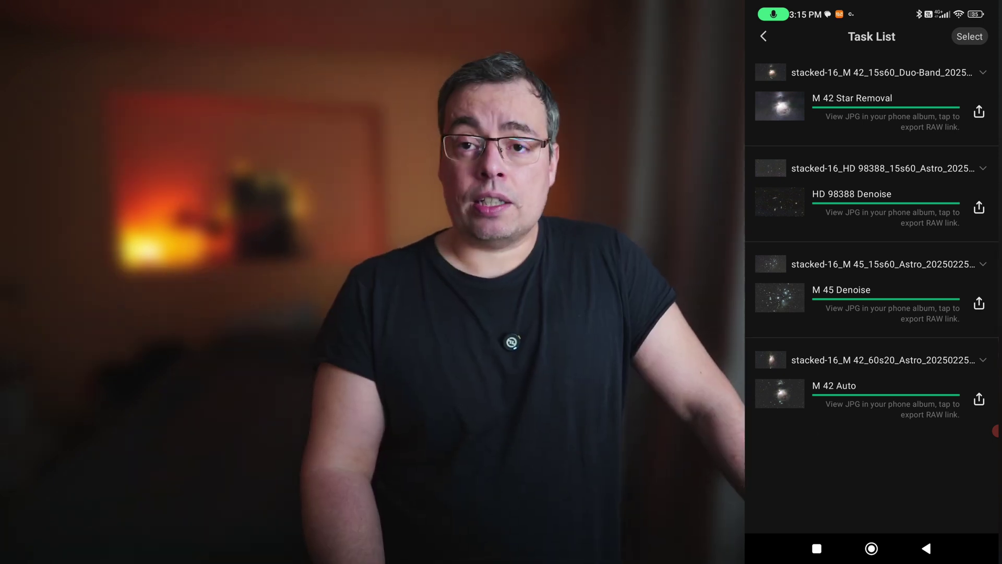
{"action": "left_click", "coordinate": [780, 393]}
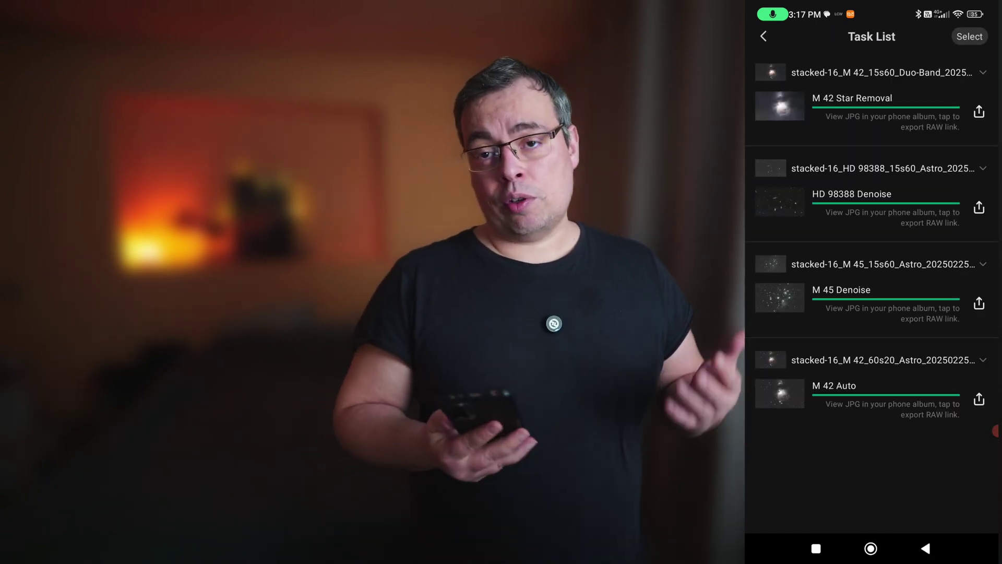
{"action": "left_click", "coordinate": [852, 204]}
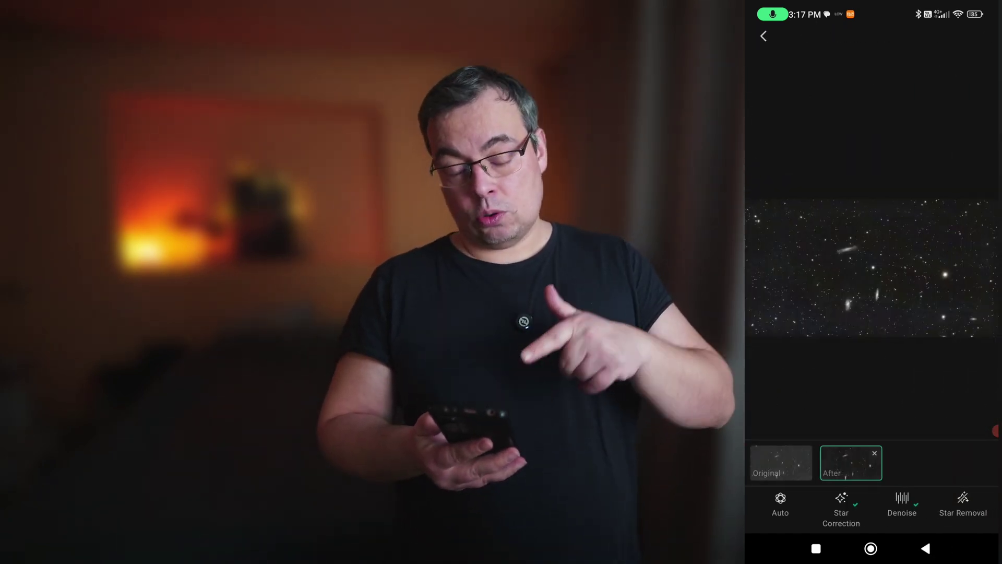
{"action": "double_click", "coordinate": [872, 267]}
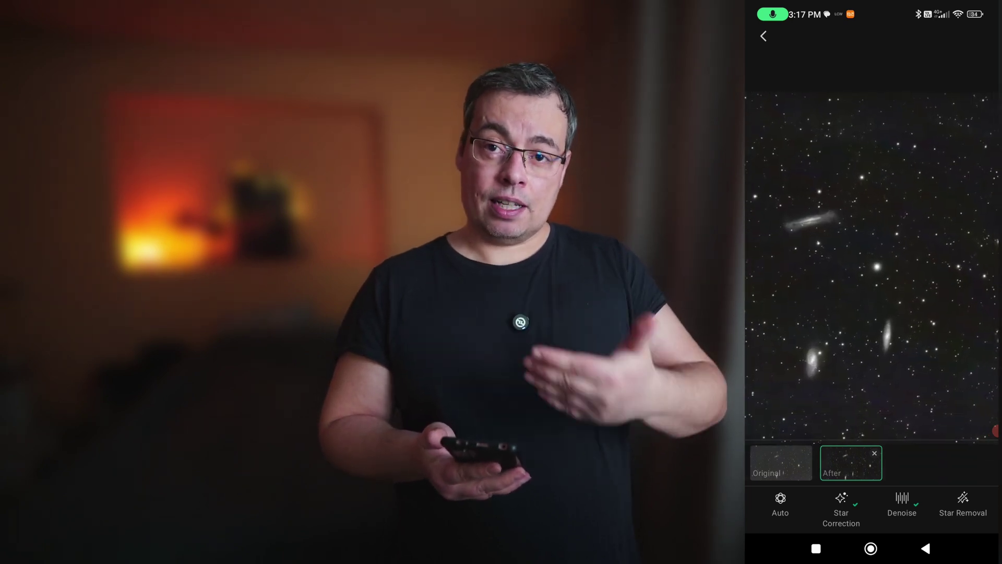
{"action": "scroll", "coordinate": [872, 267], "scroll_direction": "up", "scroll_amount": 5}
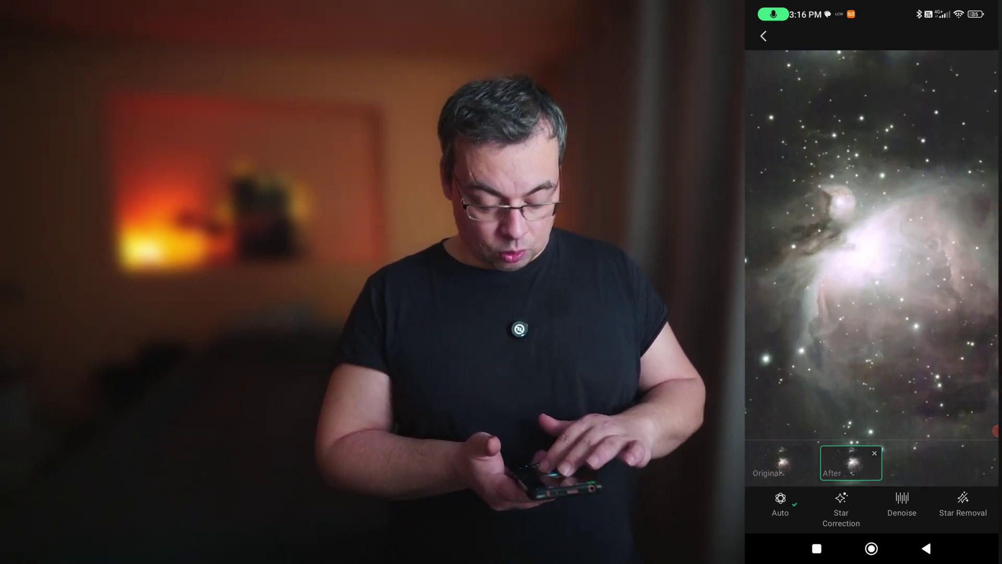
{"action": "left_click_drag", "start_coordinate": [872, 272], "coordinate": [874, 243]}
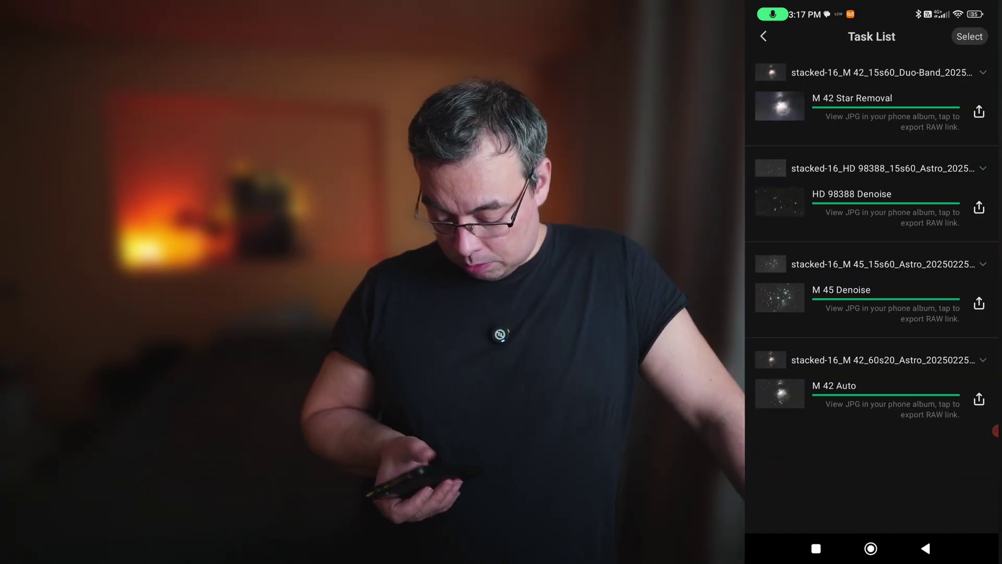
View the HD 98388 Denoise result, zooming and panning across the galaxies and nearby stars
{"action": "left_click", "coordinate": [862, 203]}
{"action": "scroll", "coordinate": [872, 268], "scroll_direction": "up", "scroll_amount": 5}
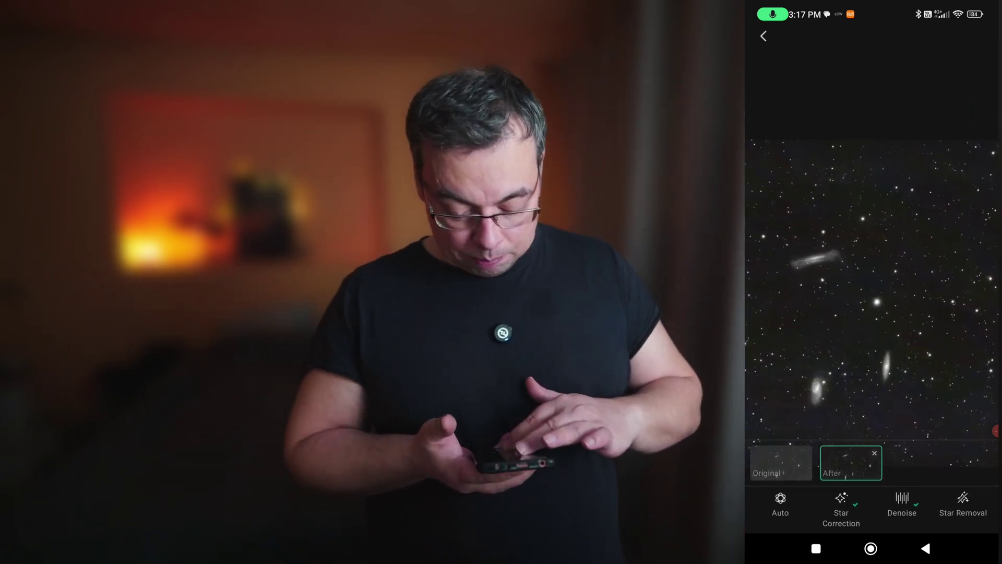
{"action": "scroll", "coordinate": [872, 268], "scroll_direction": "up", "scroll_amount": 2}
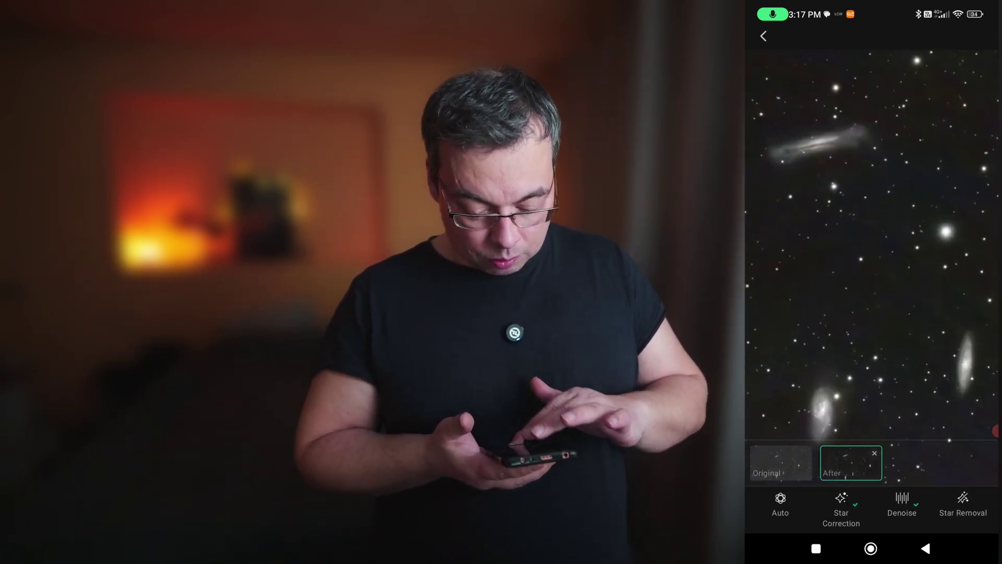
{"action": "left_click_drag", "start_coordinate": [835, 261], "coordinate": [888, 224]}
{"action": "left_click_drag", "start_coordinate": [871, 261], "coordinate": [856, 271]}
{"action": "scroll", "coordinate": [846, 188], "scroll_direction": "up", "scroll_amount": 2}
{"action": "left_click_drag", "start_coordinate": [835, 220], "coordinate": [921, 196]}
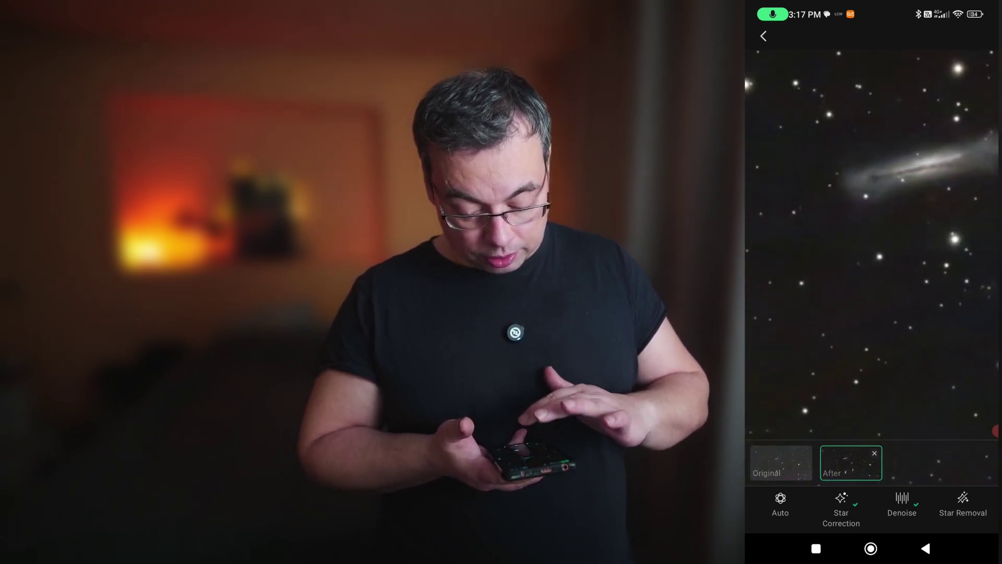
{"action": "scroll", "coordinate": [871, 235], "scroll_direction": "down", "scroll_amount": 3}
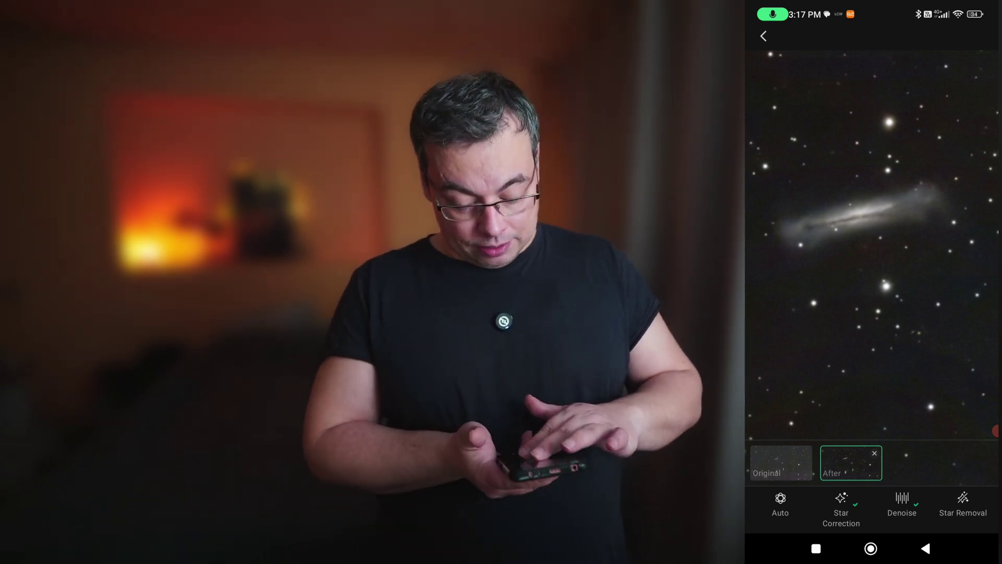
{"action": "scroll", "coordinate": [872, 245], "scroll_direction": "down", "scroll_amount": 5}
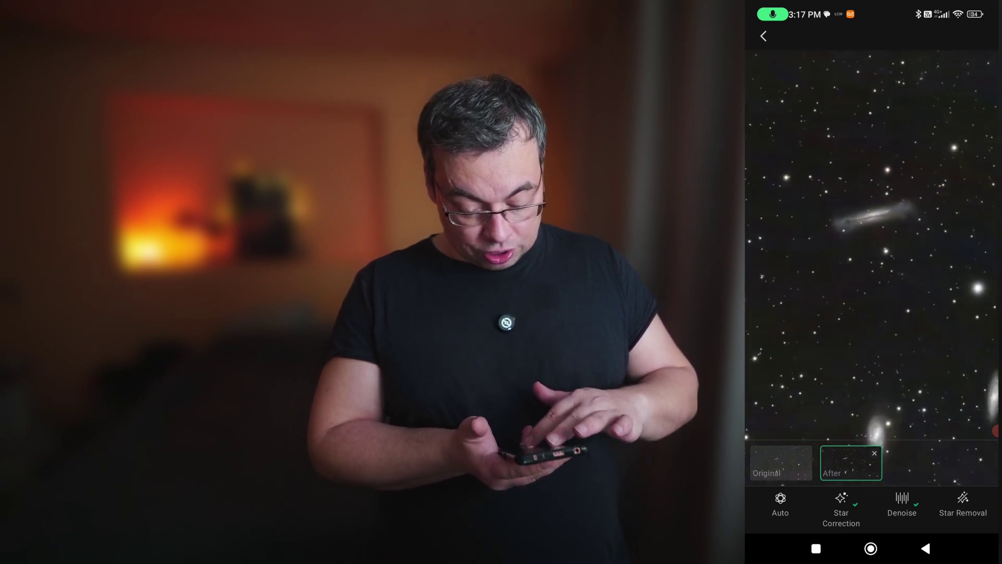
{"action": "scroll", "coordinate": [872, 246], "scroll_direction": "up", "scroll_amount": 5}
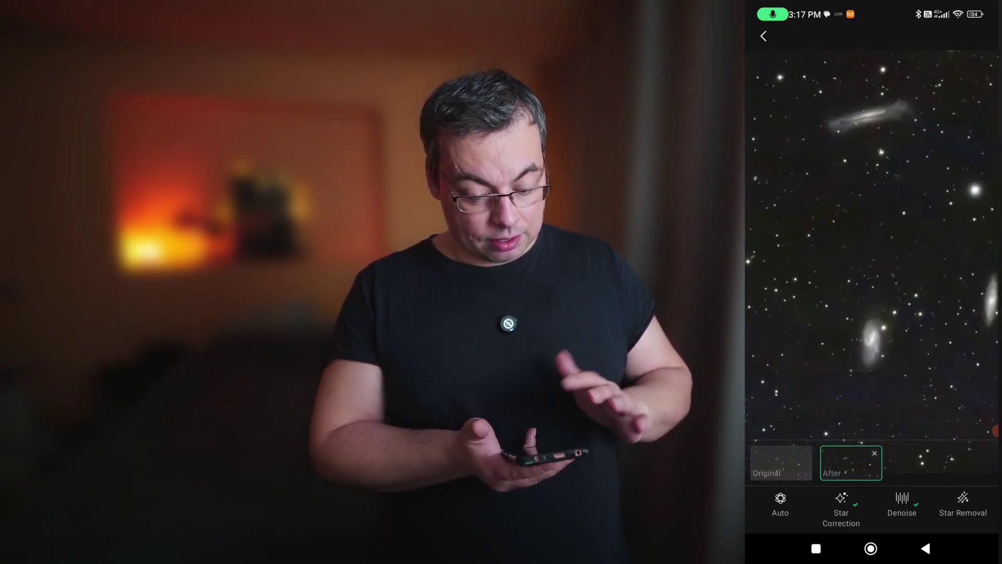
{"action": "scroll", "coordinate": [872, 245], "scroll_direction": "up", "scroll_amount": 3}
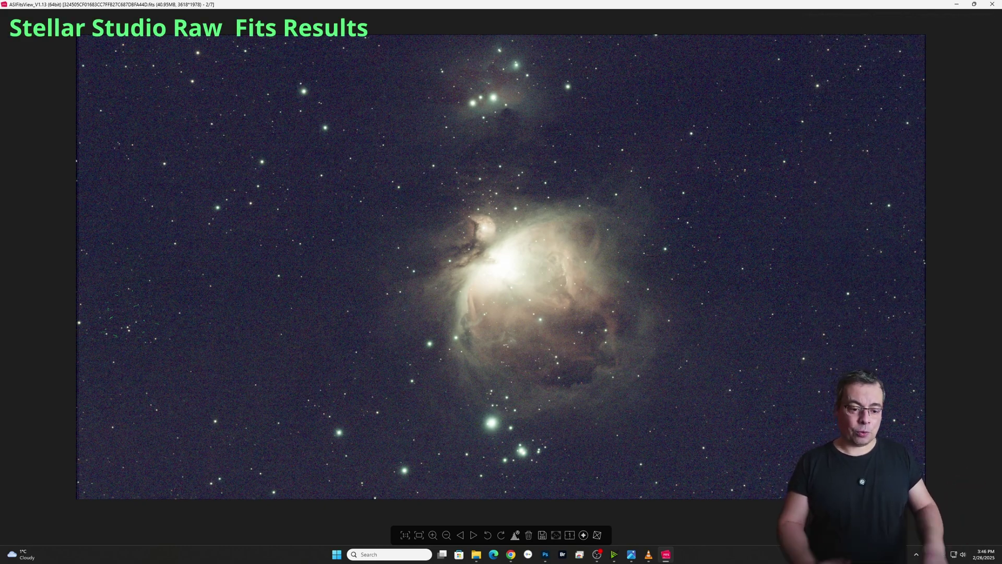
Zoom in on the Orion Nebula raw FITS, then fit the whole nebula back into view
{"action": "mouse_move", "coordinate": [703, 267]}
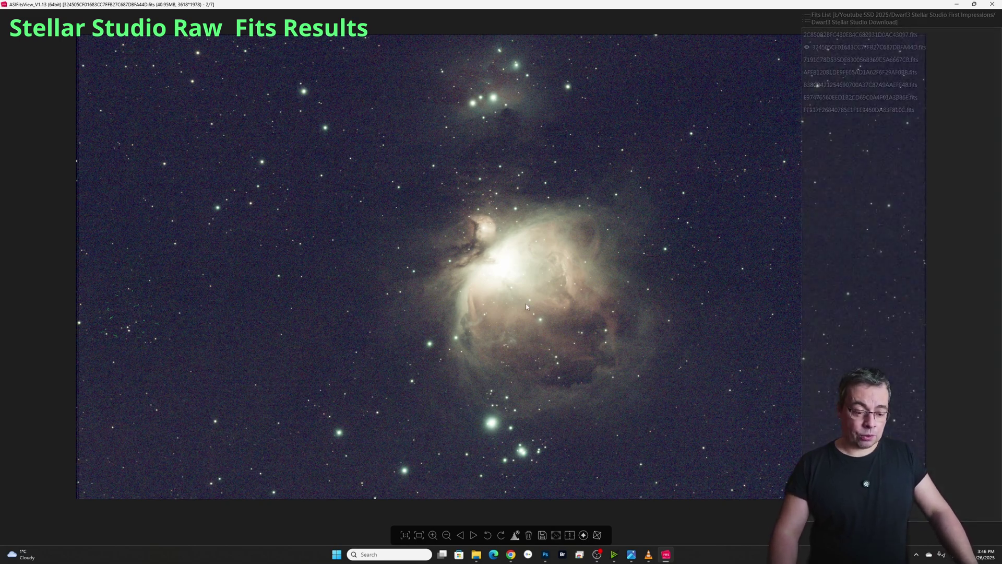
{"action": "scroll", "coordinate": [527, 307], "scroll_direction": "up", "scroll_amount": 5}
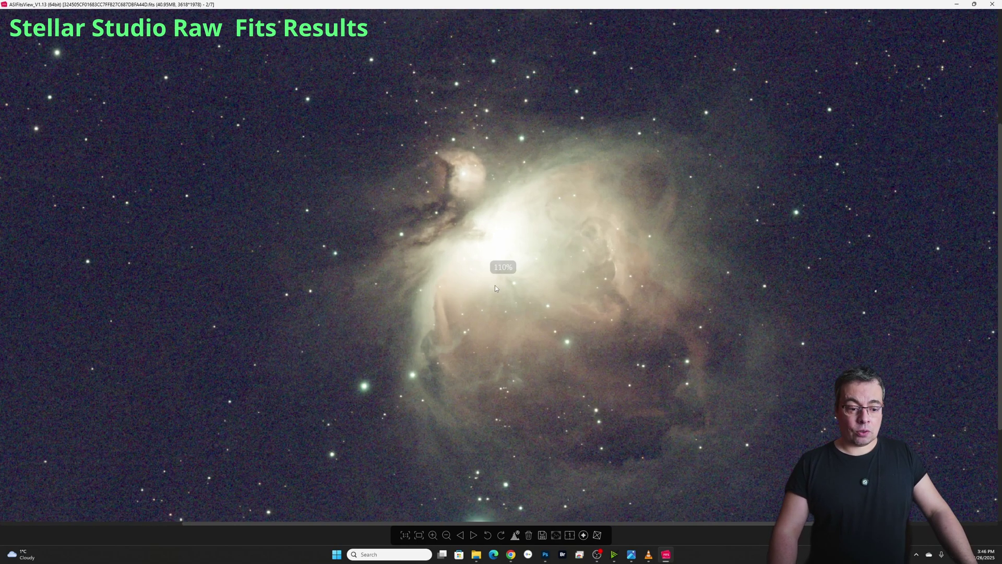
{"action": "scroll", "coordinate": [496, 289], "scroll_direction": "up", "scroll_amount": 4}
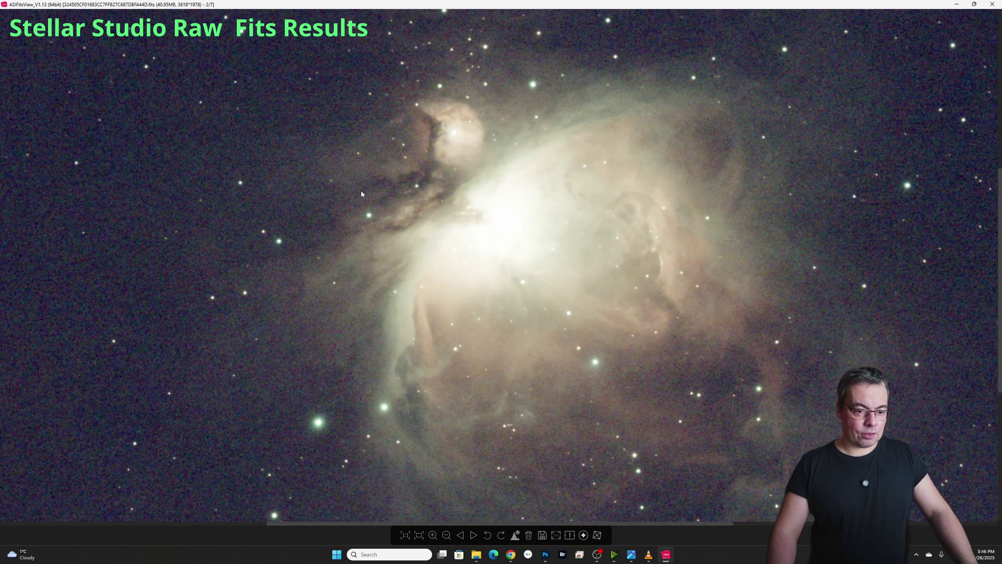
{"action": "scroll", "coordinate": [526, 294], "scroll_direction": "down", "scroll_amount": 7}
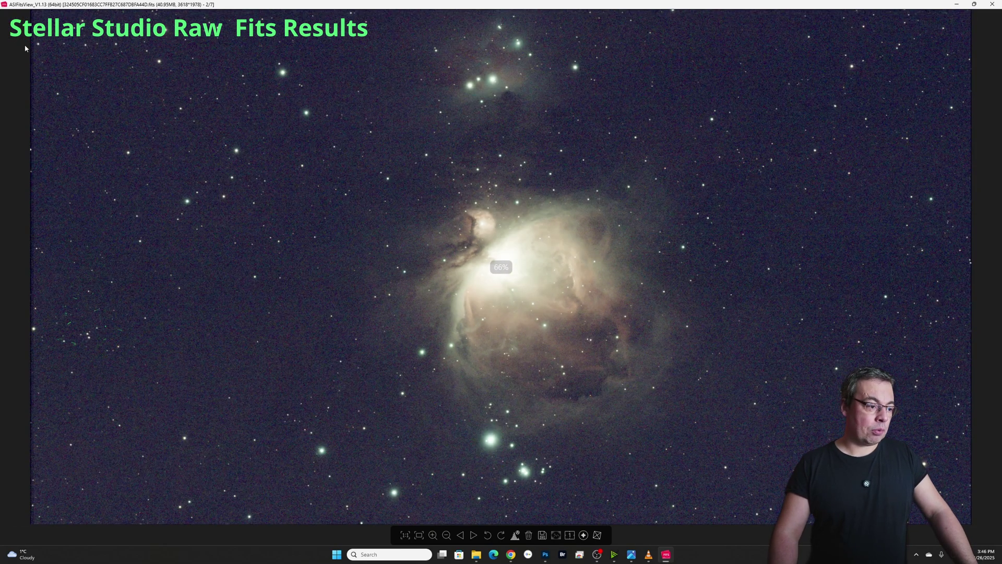
{"action": "scroll", "coordinate": [36, 48], "scroll_direction": "up", "scroll_amount": 3}
{"action": "scroll", "coordinate": [50, 55], "scroll_direction": "up", "scroll_amount": 5}
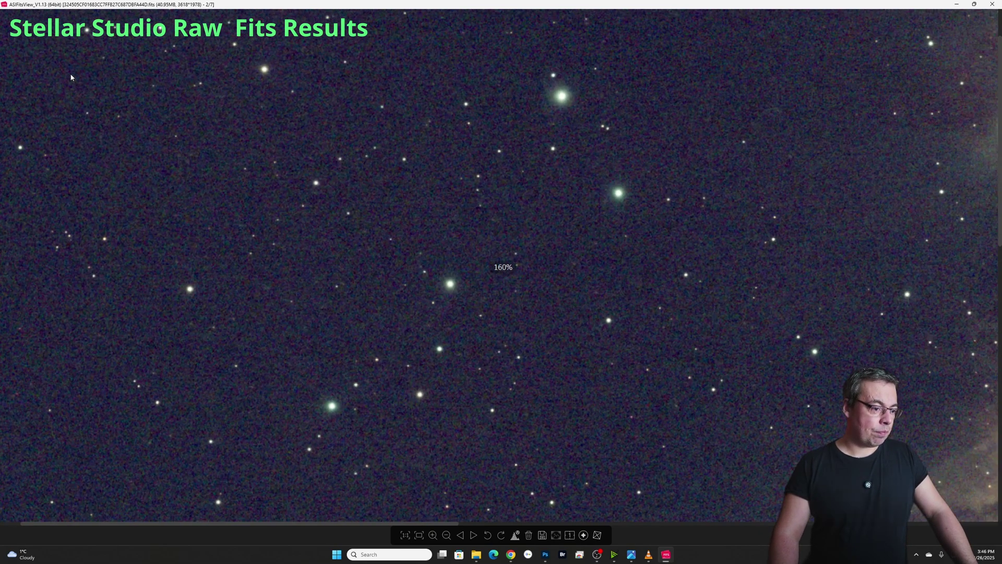
{"action": "double_click", "coordinate": [71, 73]}
Load the third FITS file from the Fits List and zoom and pan around it
{"action": "mouse_move", "coordinate": [991, 157]}
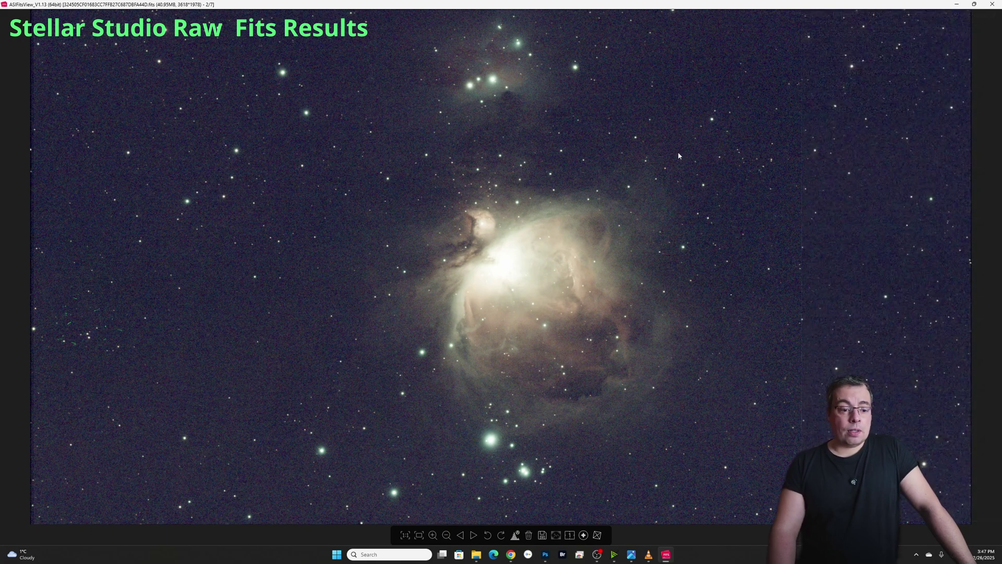
{"action": "left_click", "coordinate": [877, 61]}
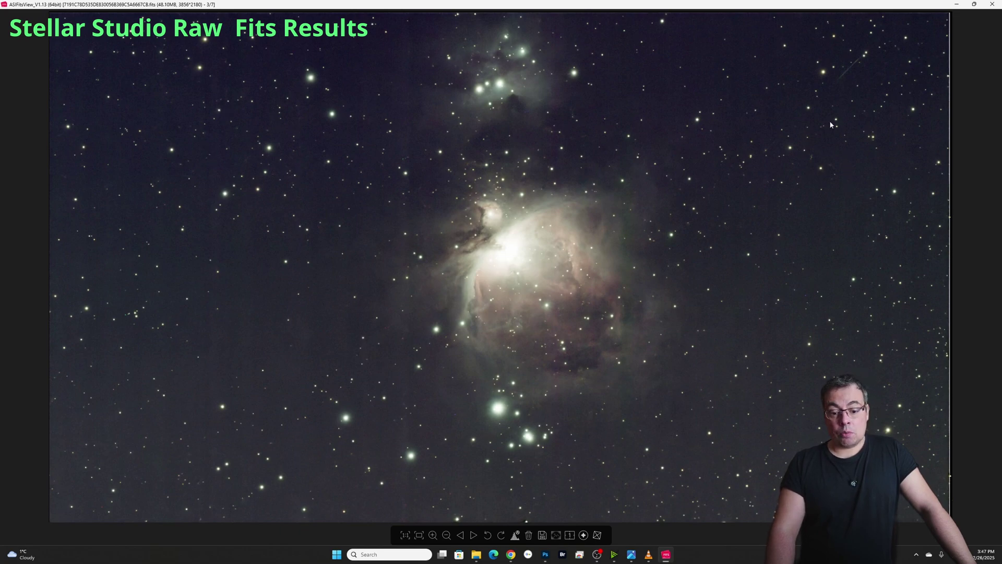
{"action": "scroll", "coordinate": [537, 241], "scroll_direction": "up", "scroll_amount": 5}
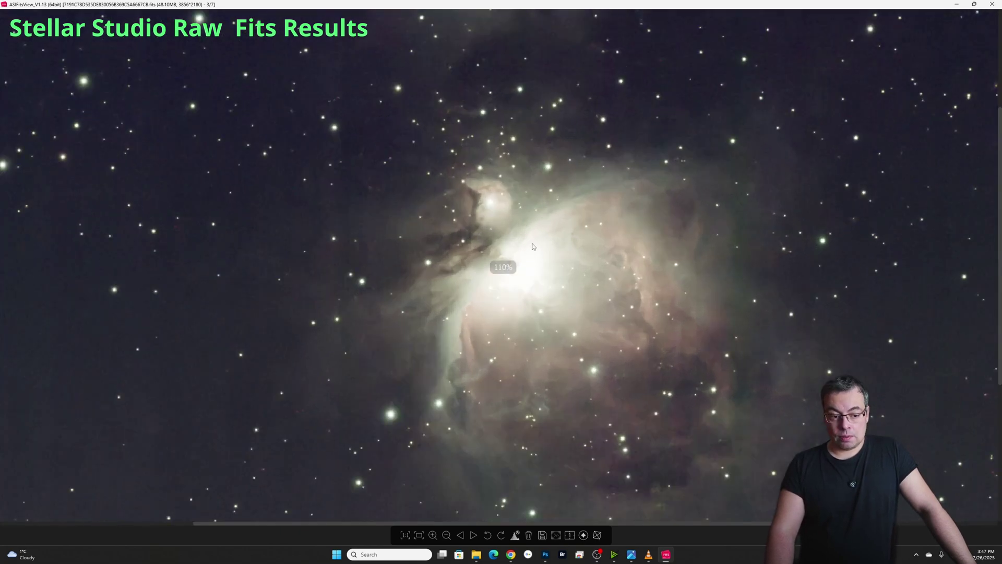
{"action": "scroll", "coordinate": [543, 240], "scroll_direction": "down", "scroll_amount": 5}
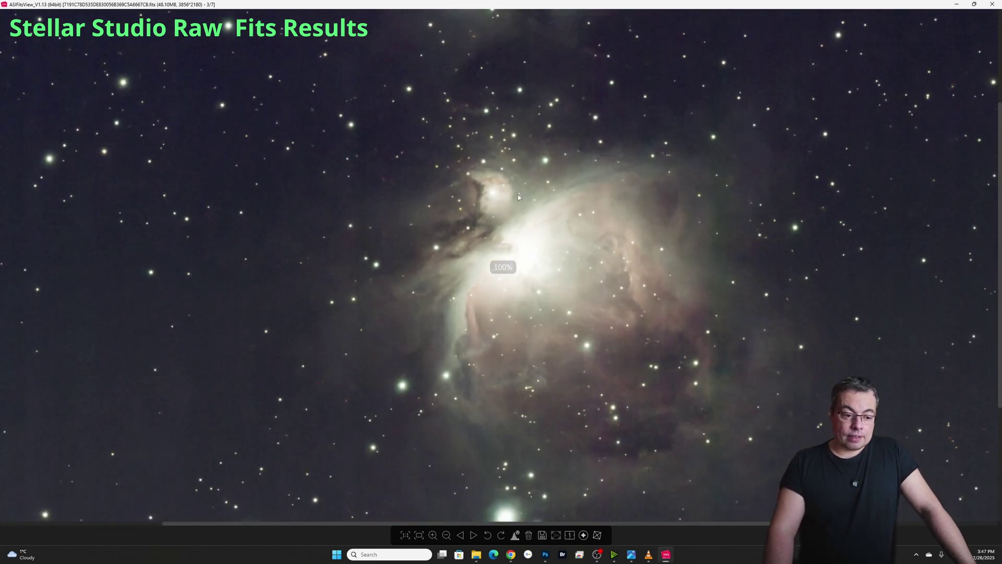
{"action": "scroll", "coordinate": [105, 55], "scroll_direction": "up", "scroll_amount": 5}
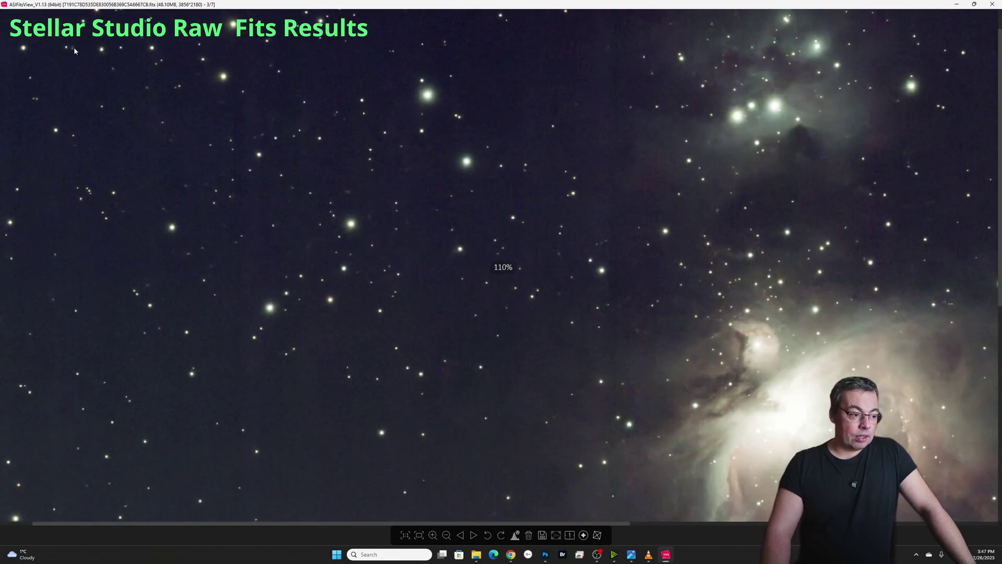
{"action": "scroll", "coordinate": [75, 64], "scroll_direction": "up", "scroll_amount": 1}
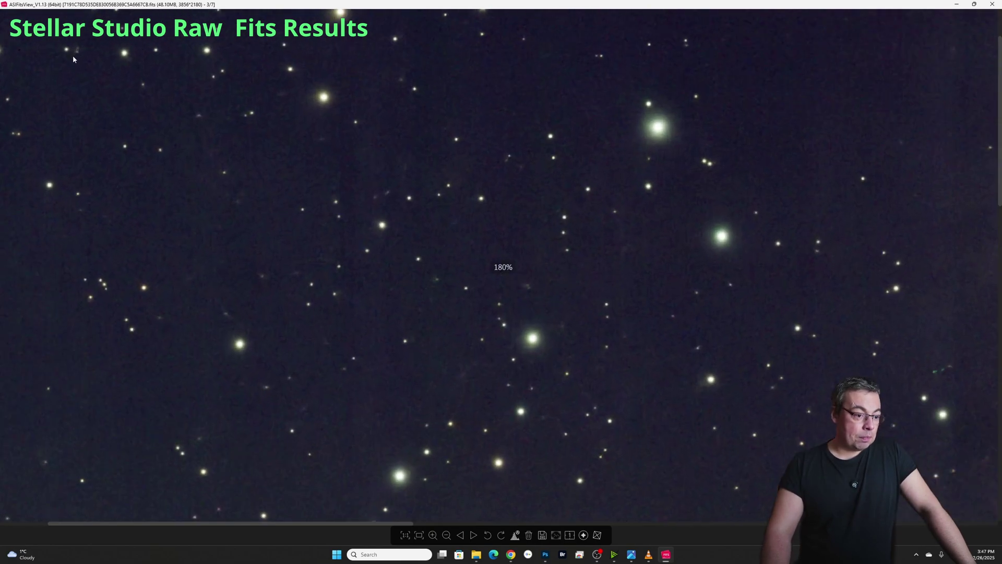
{"action": "left_click_drag", "start_coordinate": [93, 93], "coordinate": [332, 152]}
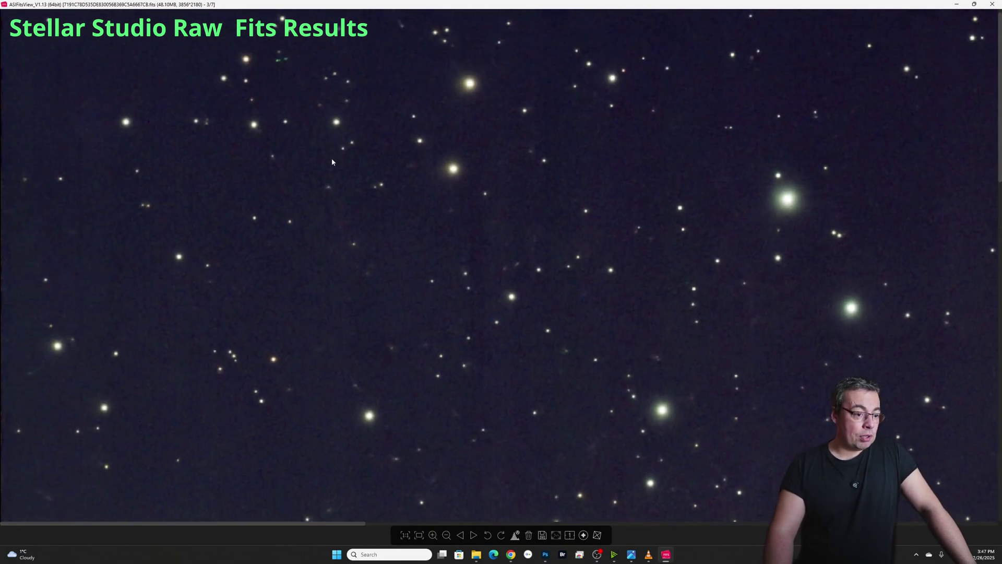
{"action": "scroll", "coordinate": [332, 162], "scroll_direction": "down", "scroll_amount": 6}
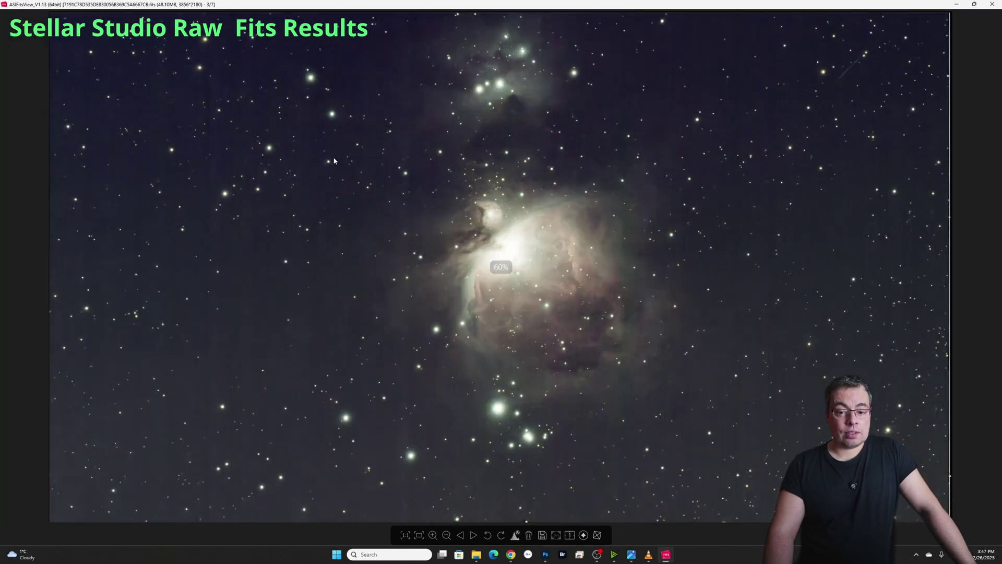
Load the Pleiades FITS result from the file list and zoom around it
{"action": "left_click", "coordinate": [854, 109]}
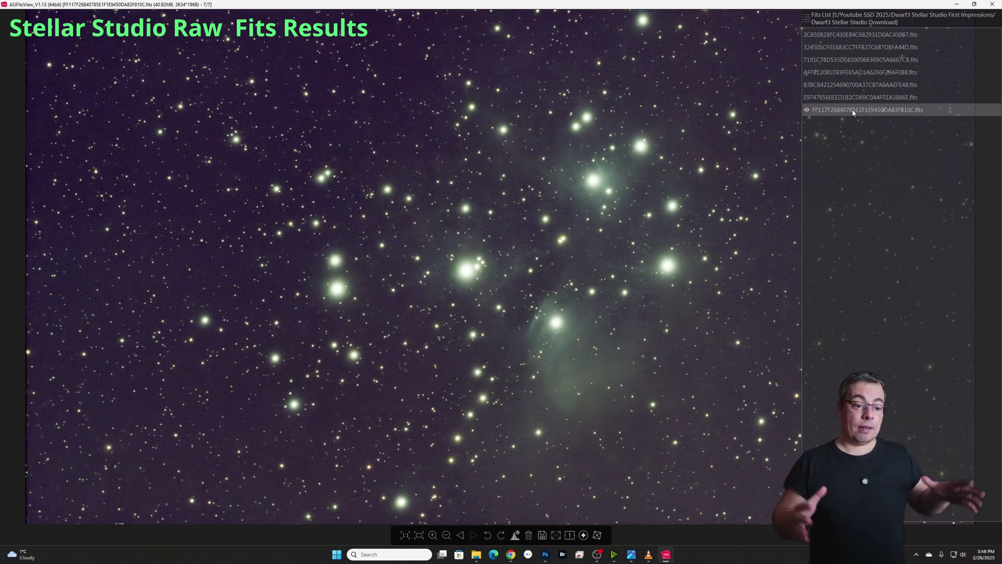
{"action": "left_click", "coordinate": [854, 111]}
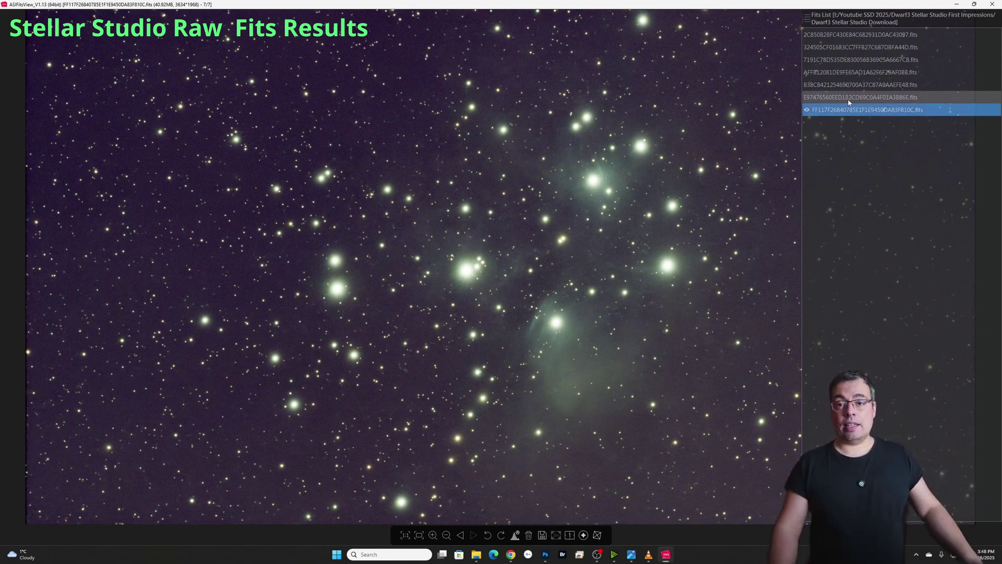
{"action": "scroll", "coordinate": [233, 119], "scroll_direction": "up", "scroll_amount": 1}
{"action": "scroll", "coordinate": [233, 122], "scroll_direction": "down", "scroll_amount": 2}
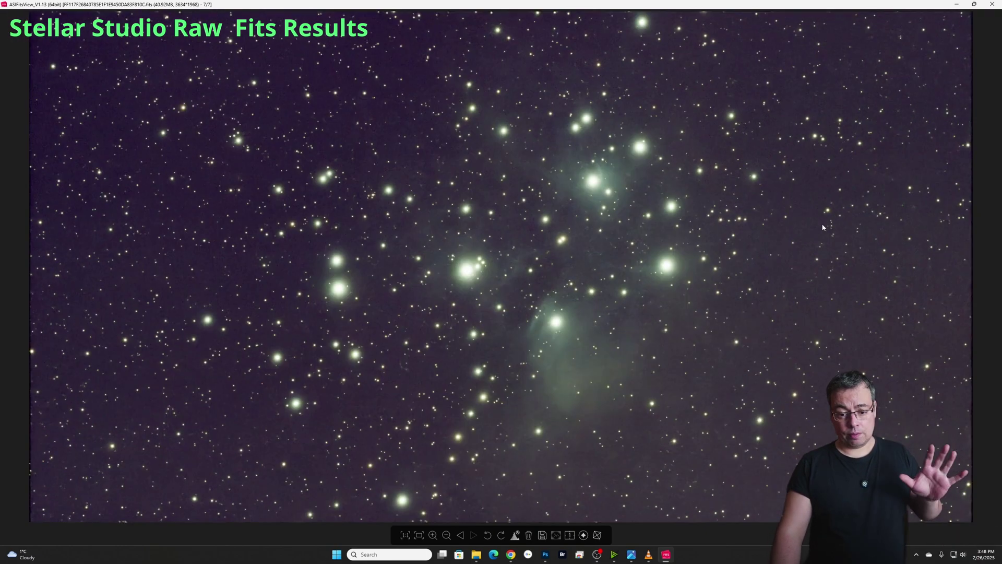
{"action": "scroll", "coordinate": [552, 299], "scroll_direction": "up", "scroll_amount": 1}
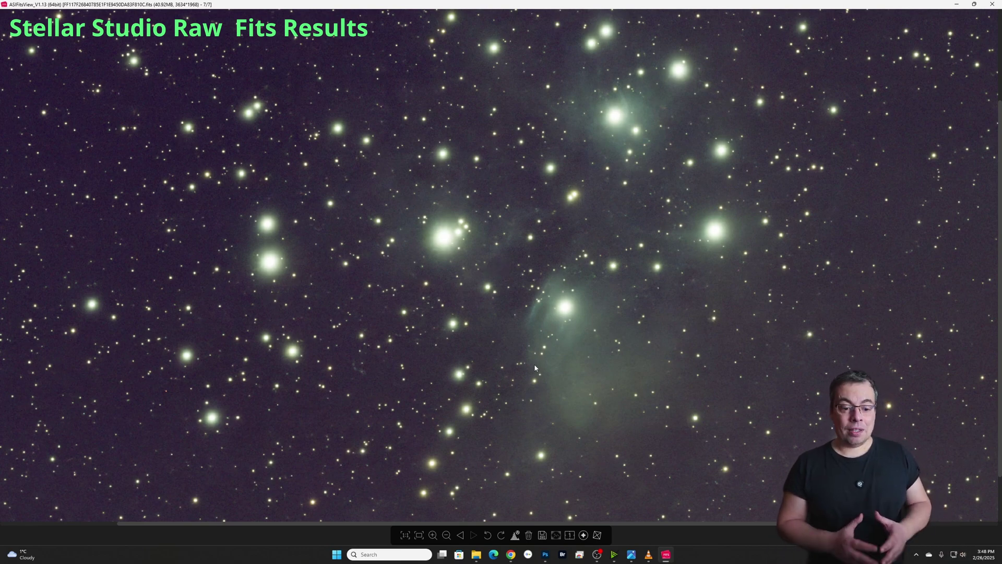
{"action": "mouse_move", "coordinate": [885, 39]}
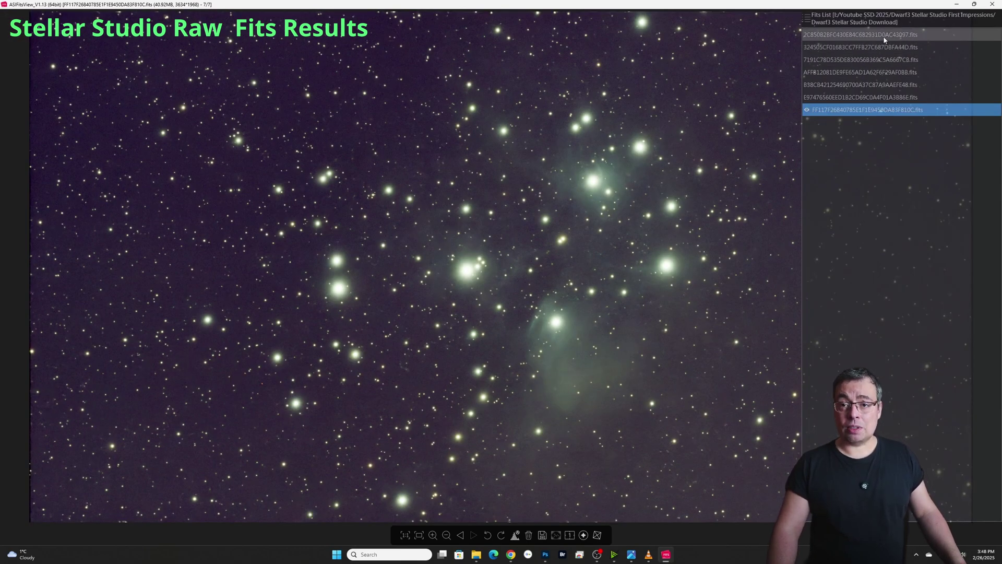
Load the Leo Triplet FITS and pan and zoom across the edge-on galaxy and spiral pair
{"action": "left_click", "coordinate": [882, 35]}
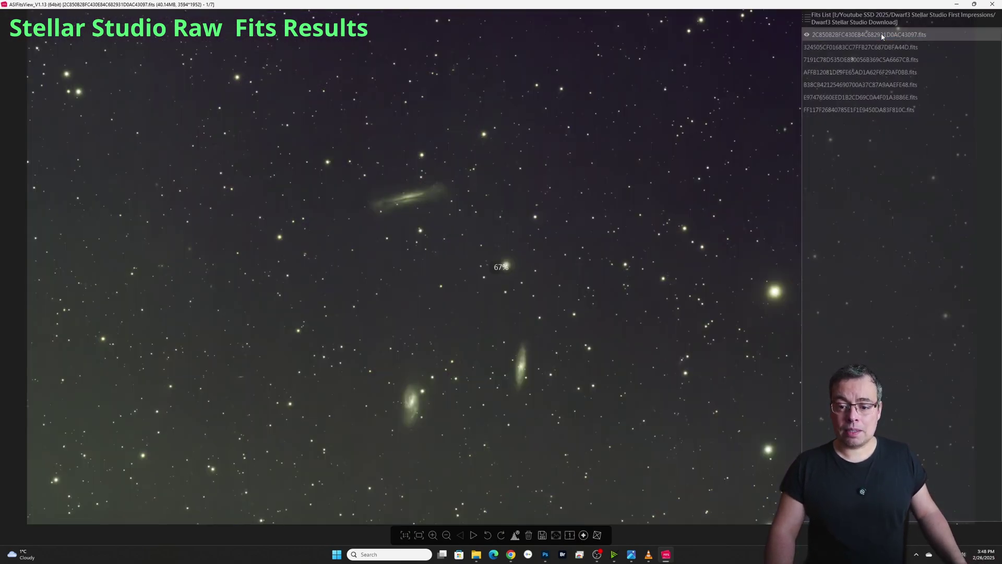
{"action": "left_click_drag", "start_coordinate": [295, 93], "coordinate": [487, 311]}
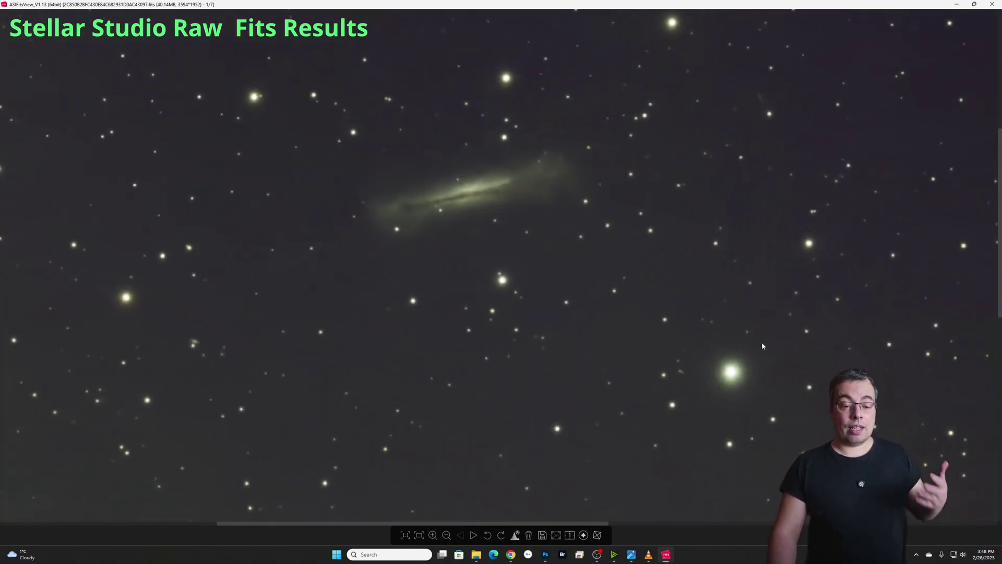
{"action": "scroll", "coordinate": [490, 302], "scroll_direction": "up", "scroll_amount": 1}
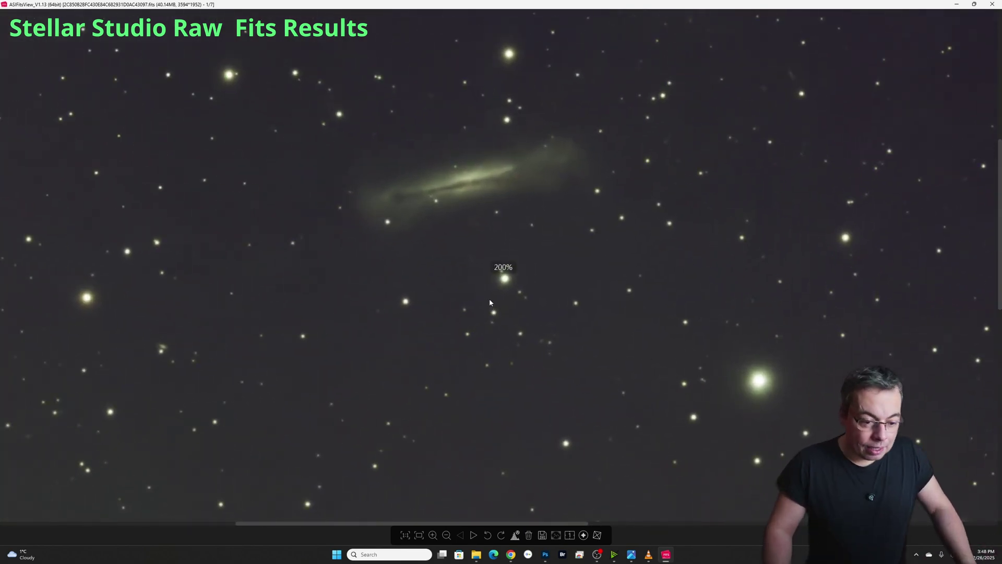
{"action": "scroll", "coordinate": [490, 302], "scroll_direction": "down", "scroll_amount": 3}
{"action": "left_click_drag", "start_coordinate": [654, 407], "coordinate": [503, 174]}
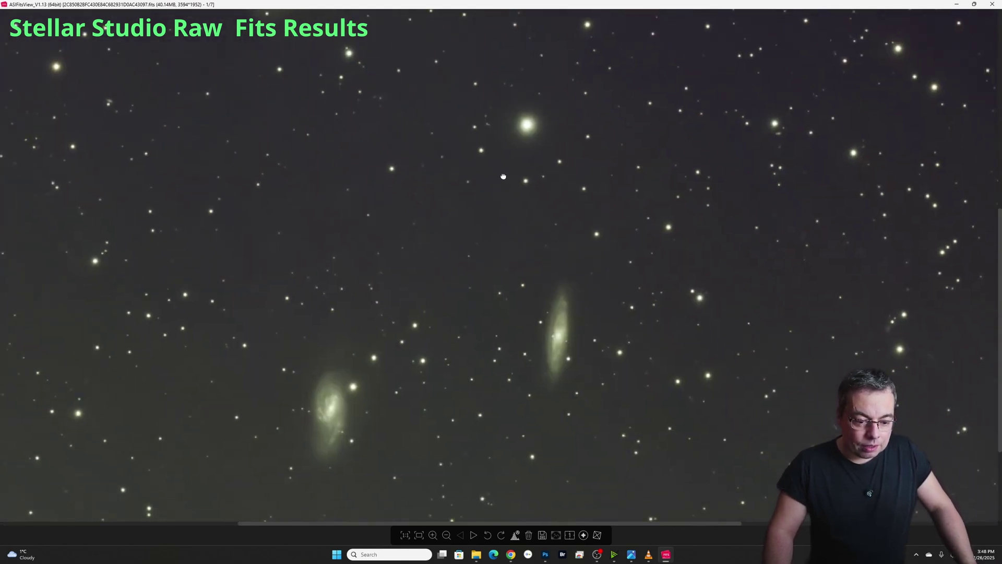
{"action": "scroll", "coordinate": [557, 391], "scroll_direction": "up", "scroll_amount": 2}
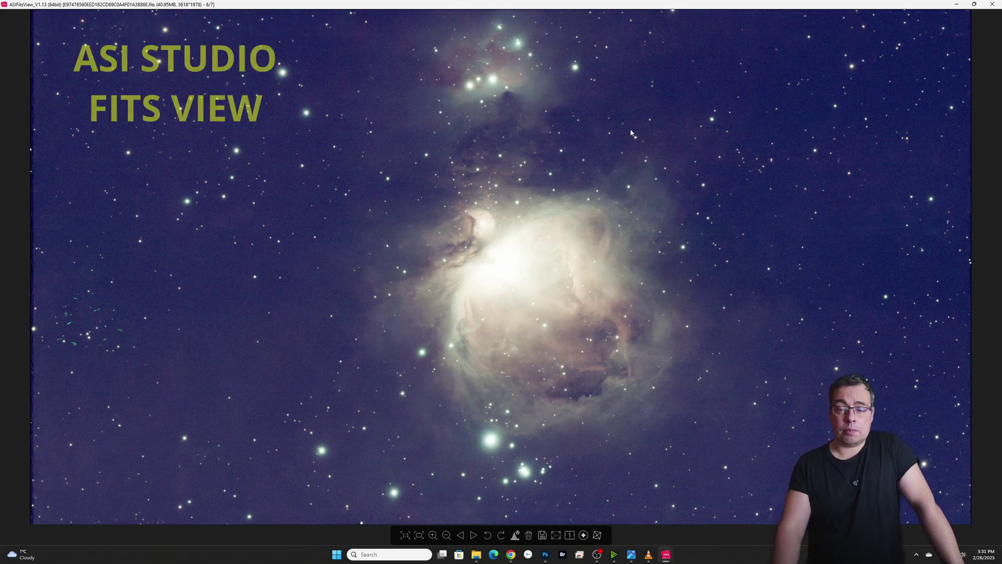
Use the Orion image's Histogram to drag the black point lower with auto stretch off
{"action": "mouse_move", "coordinate": [988, 13]}
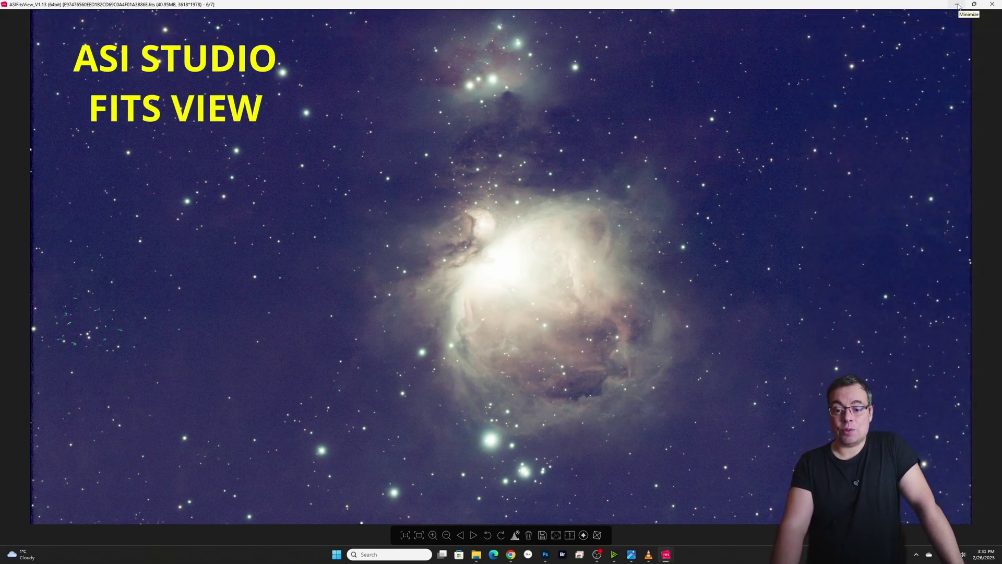
{"action": "right_click", "coordinate": [512, 206]}
{"action": "left_click", "coordinate": [534, 244]}
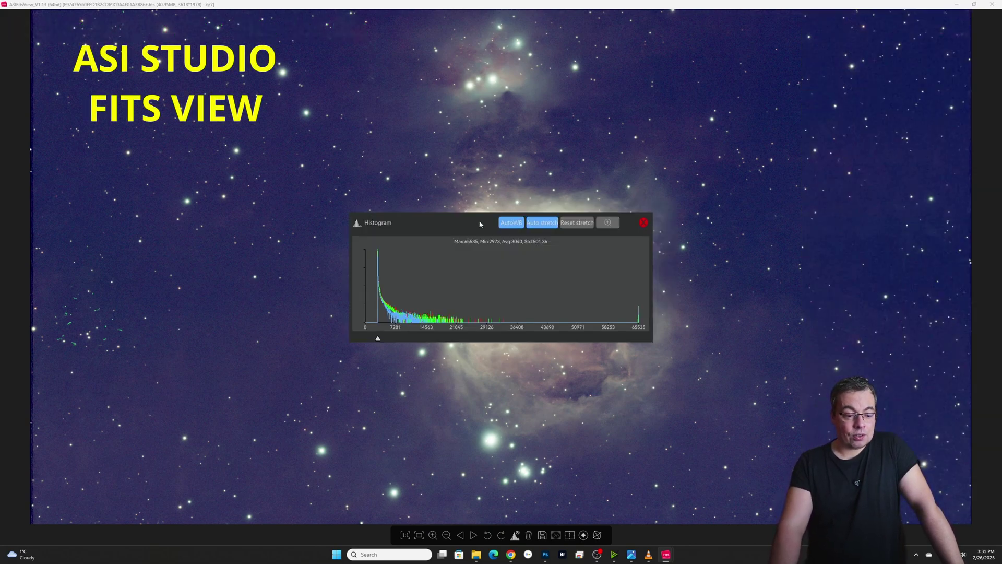
{"action": "left_click_drag", "start_coordinate": [474, 219], "coordinate": [718, 250]}
{"action": "left_click_drag", "start_coordinate": [626, 371], "coordinate": [630, 373]}
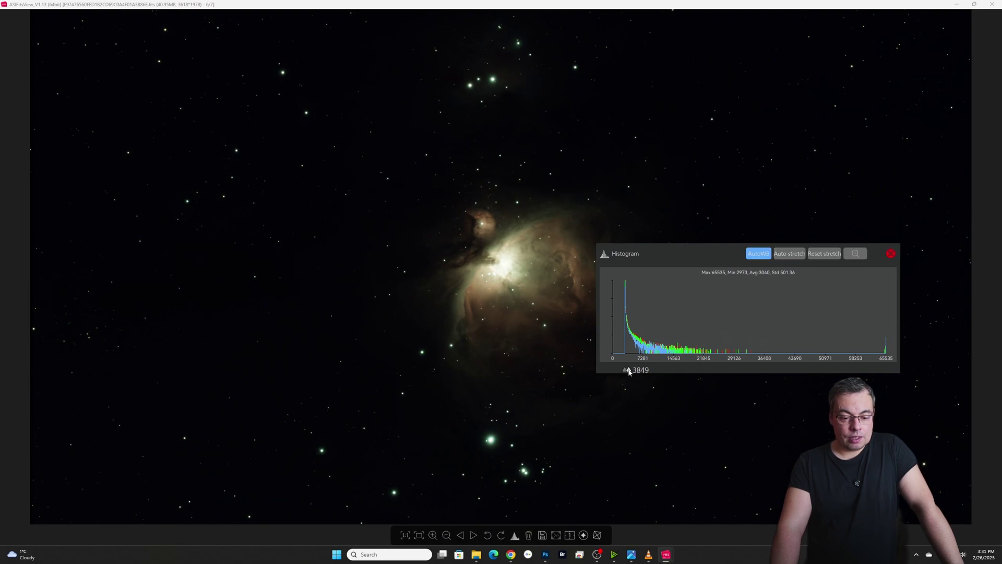
{"action": "left_click_drag", "start_coordinate": [628, 374], "coordinate": [624, 374]}
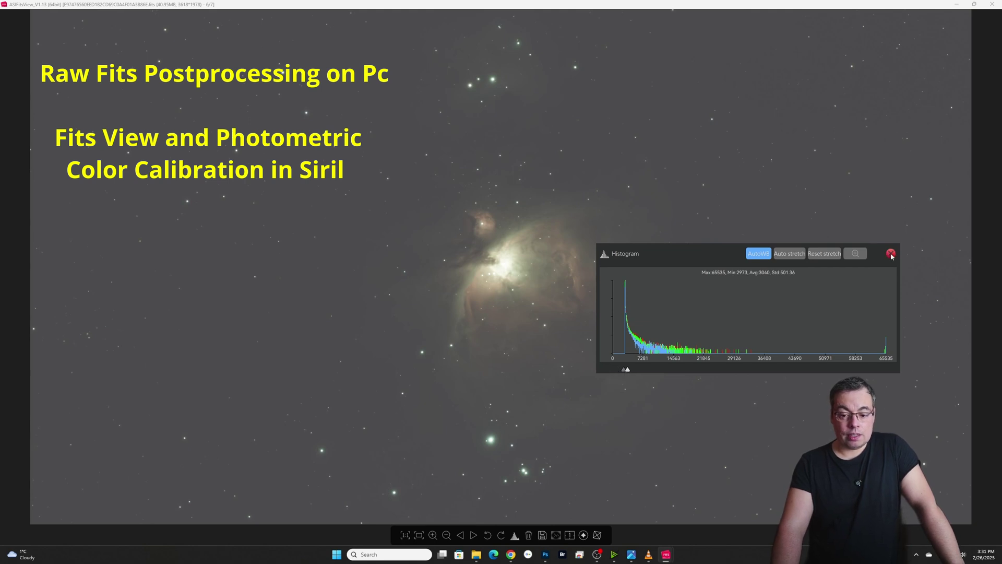
{"action": "left_click_drag", "start_coordinate": [672, 254], "coordinate": [689, 44]}
{"action": "scroll", "coordinate": [531, 300], "scroll_direction": "up", "scroll_amount": 3}
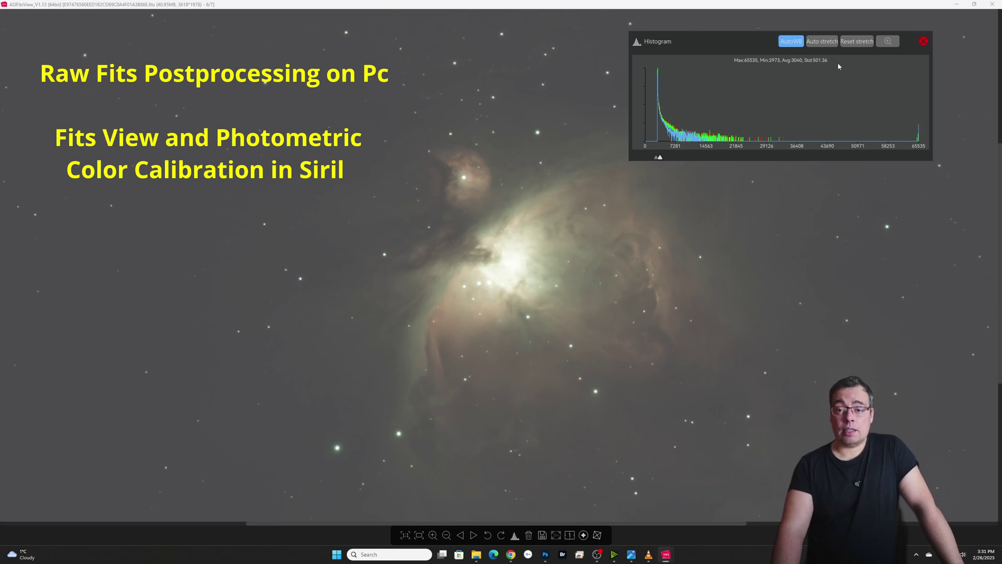
Close the histogram and save the Orion image as a PNG with '_wb2' appended to its name
{"action": "left_click", "coordinate": [924, 41]}
{"action": "right_click", "coordinate": [533, 152]}
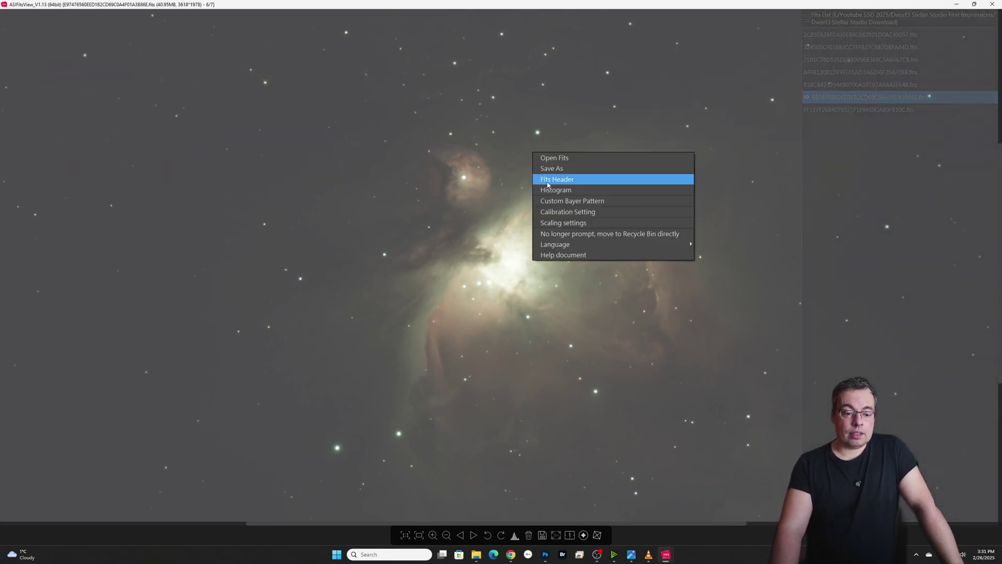
{"action": "left_click", "coordinate": [552, 168]}
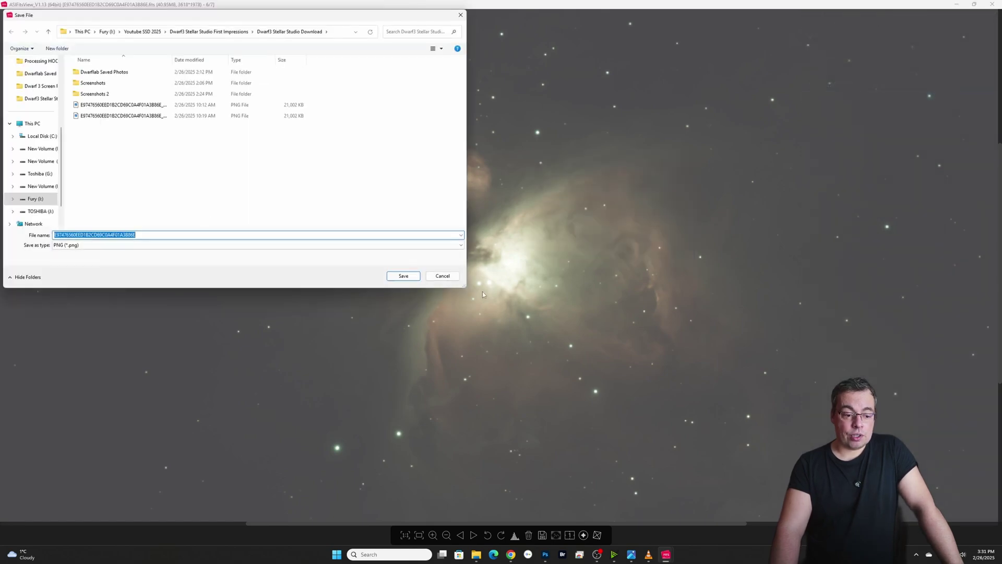
{"action": "key", "text": "End"}
{"action": "type", "text": "_wb2"}
{"action": "left_click", "coordinate": [404, 276]}
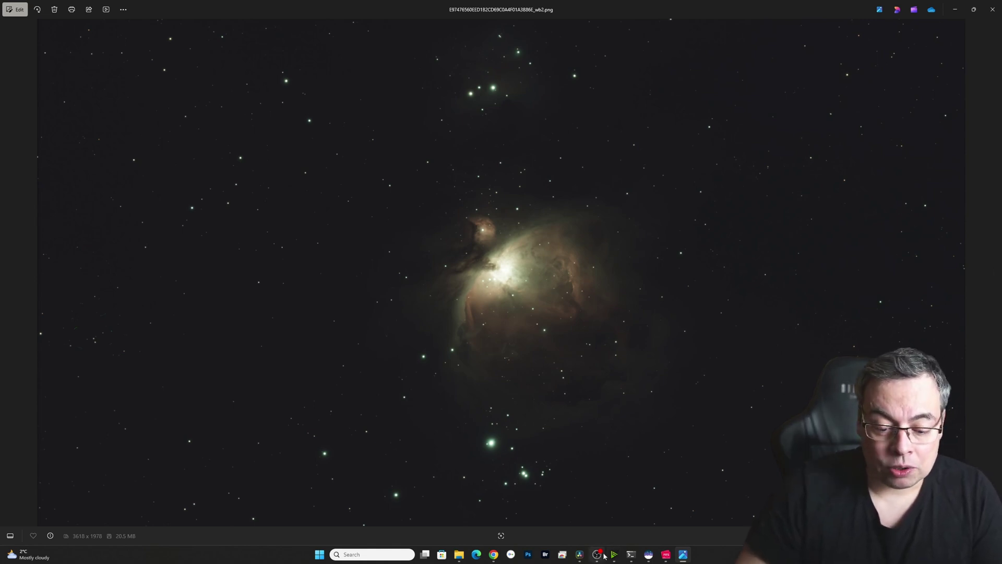
Leave the _wb2 PNG in Photos and switch to Siril showing the raw Orion FITS
{"action": "left_click", "coordinate": [649, 554]}
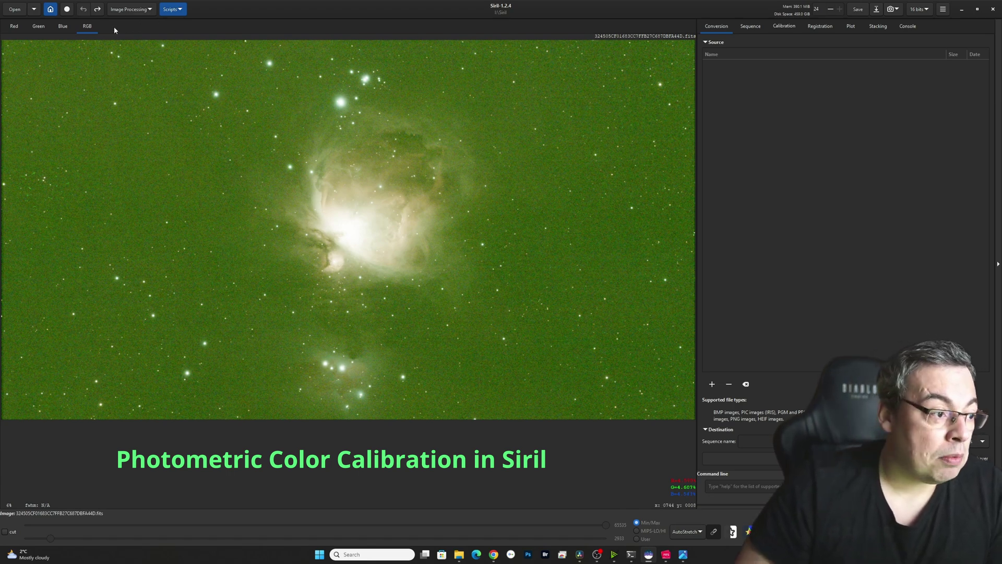
Change Siril's display stretch from Linear to AutoStretch so the Orion Nebula and stars appear
{"action": "left_click", "coordinate": [686, 532]}
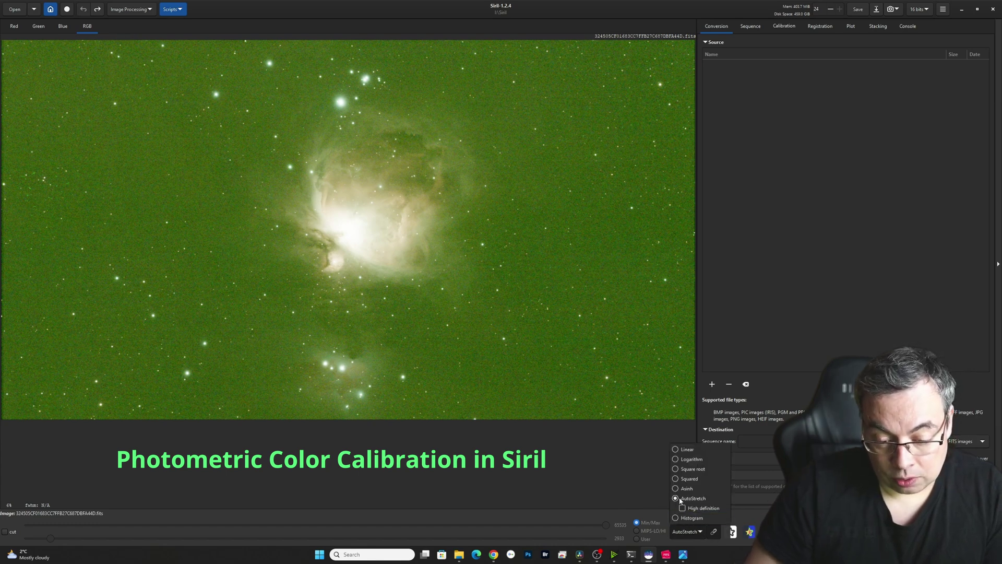
{"action": "left_click", "coordinate": [675, 450]}
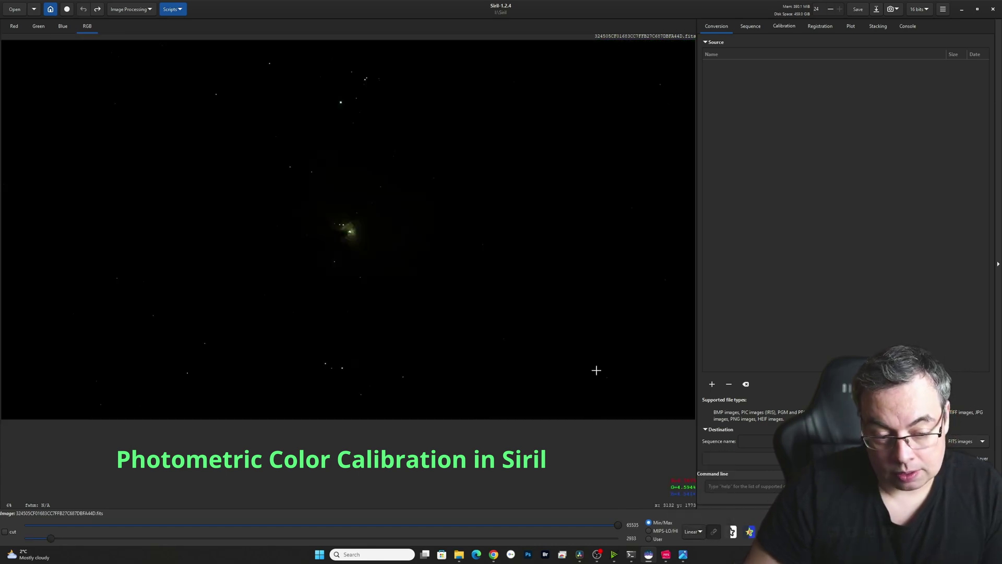
{"action": "left_click", "coordinate": [692, 532]}
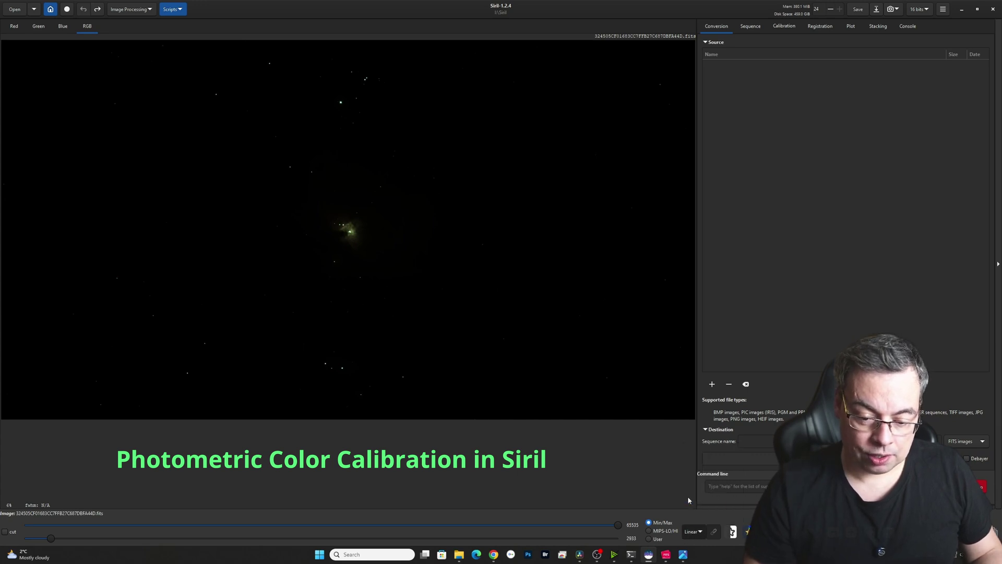
{"action": "left_click", "coordinate": [688, 497]}
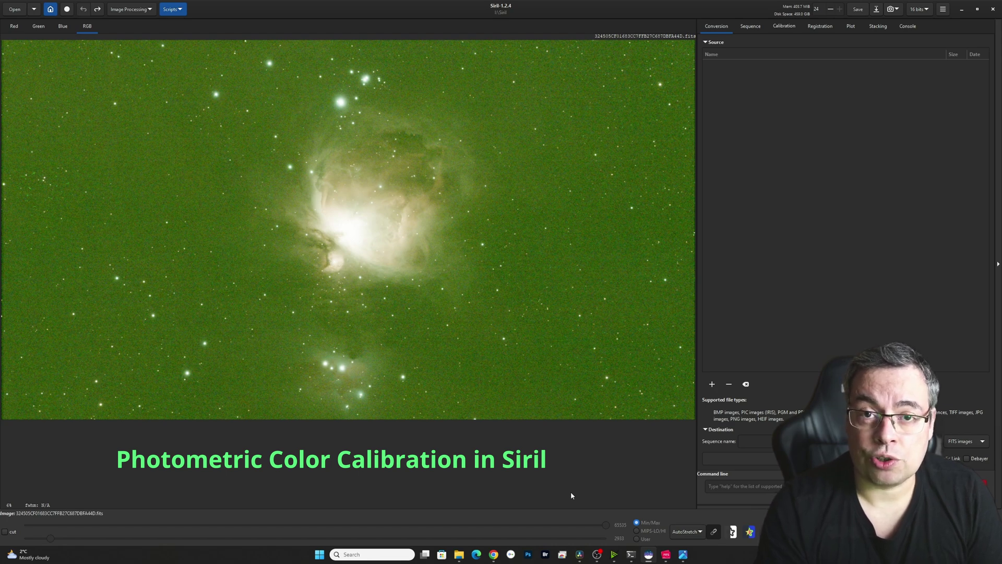
Run Photometric Color Calibration on the Orion image using the SIMBAD M 42 match and image metadata
{"action": "left_click", "coordinate": [143, 10]}
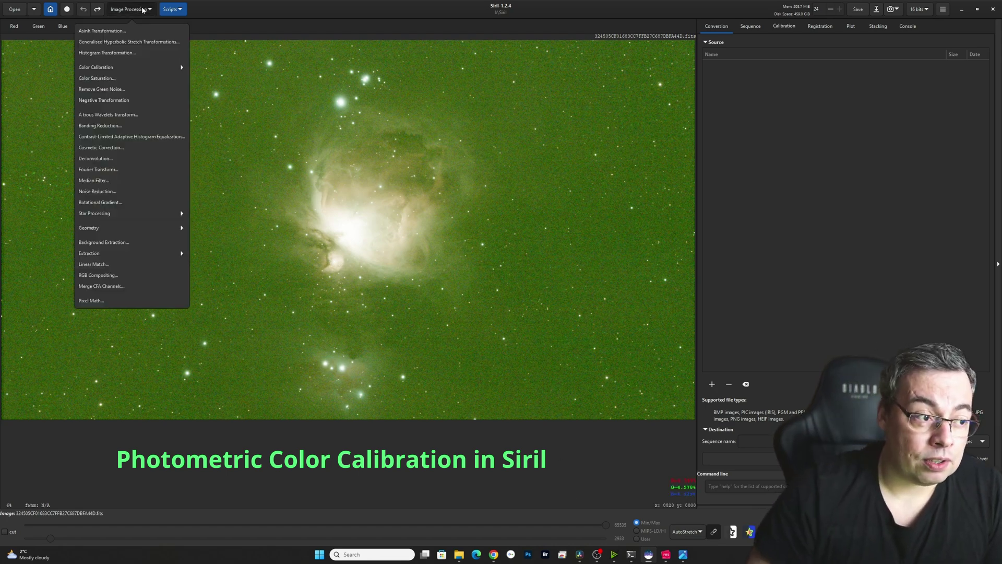
{"action": "left_click", "coordinate": [112, 69]}
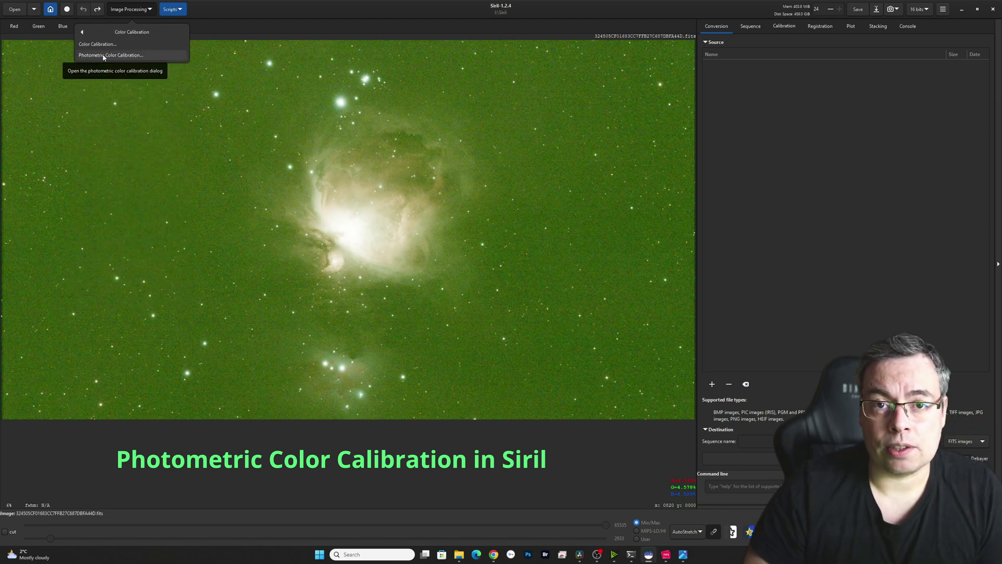
{"action": "left_click", "coordinate": [103, 56]}
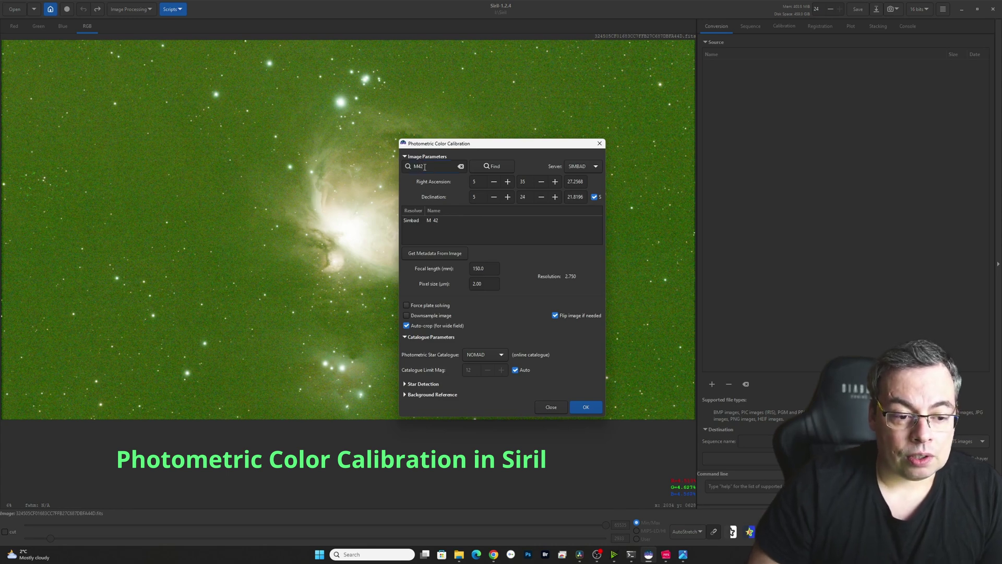
{"action": "left_click", "coordinate": [428, 221]}
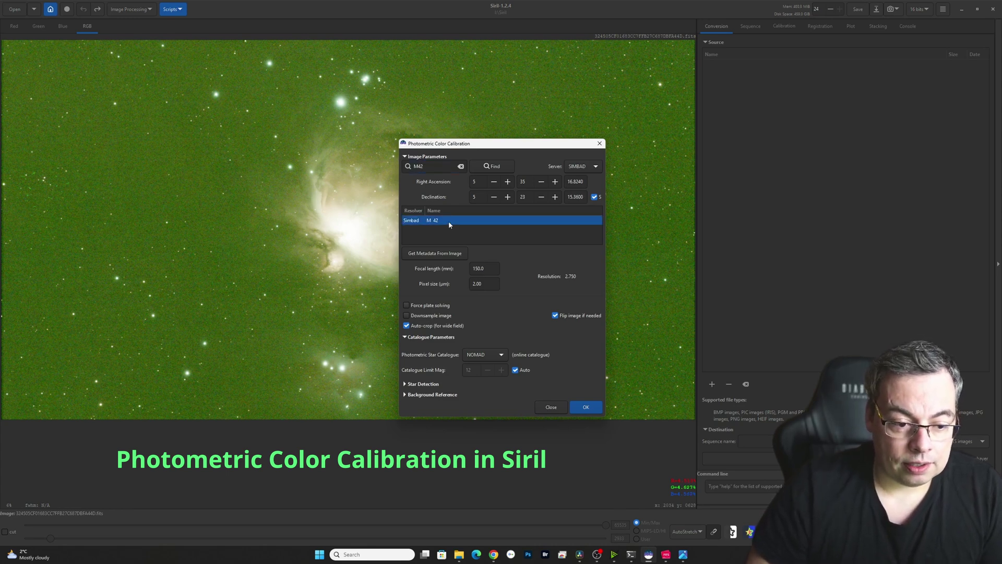
{"action": "left_click", "coordinate": [450, 254]}
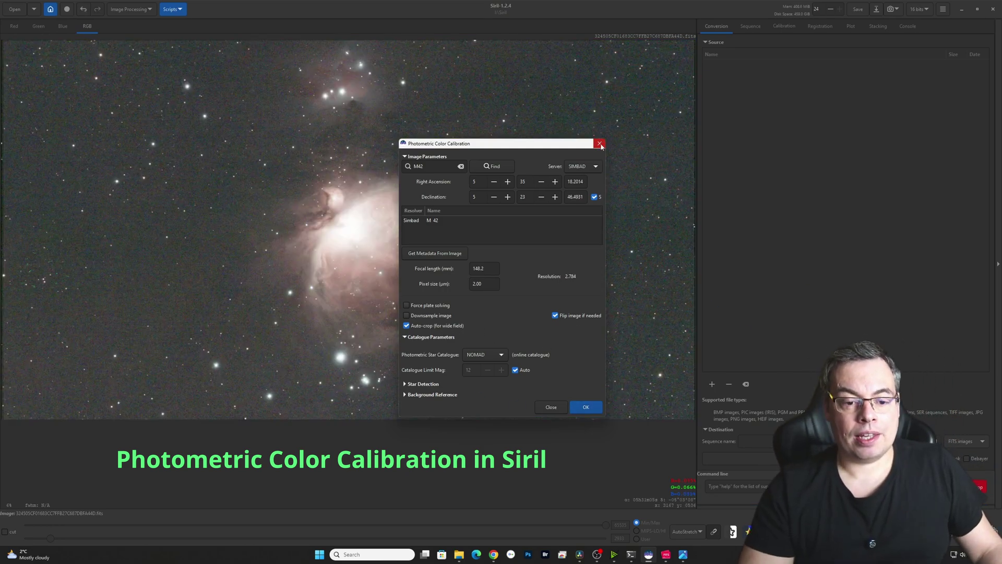
Close the Photometric Color Calibration window, leaving the neutral-coloured Orion Nebula image on view
{"action": "left_click", "coordinate": [600, 144]}
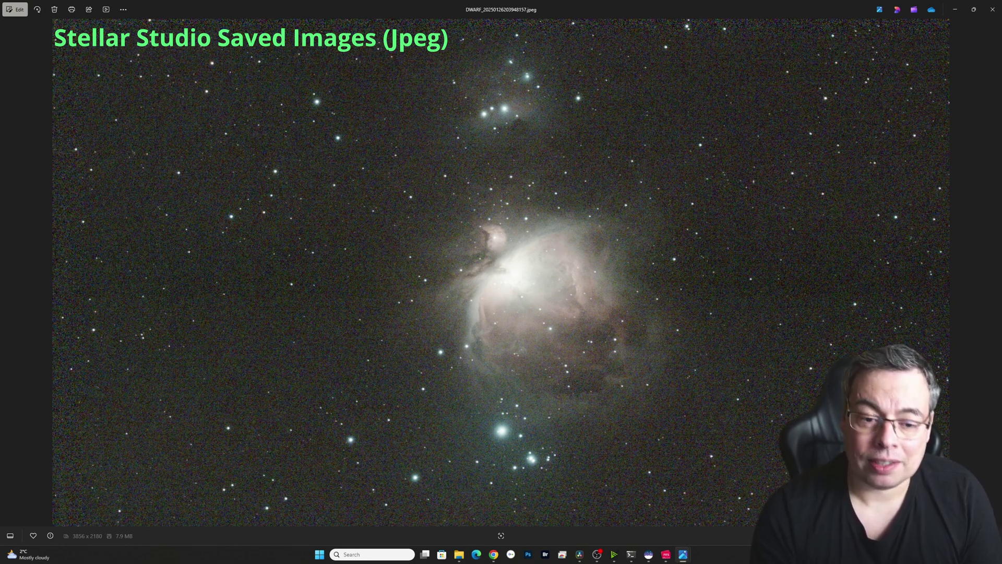
Show the next Orion Nebula JPEG and zoom in to inspect the nebula core
{"action": "key", "text": "Right"}
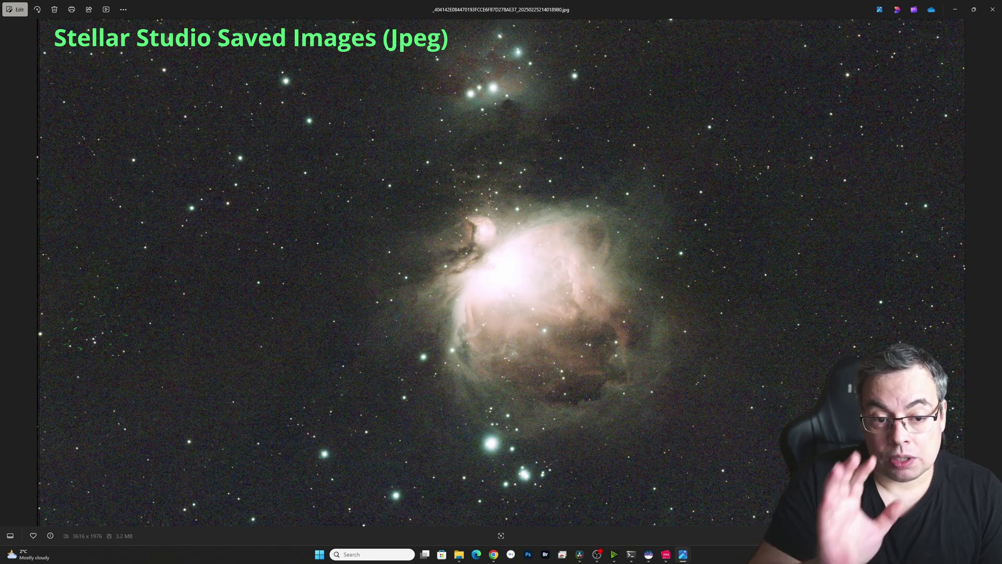
{"action": "scroll", "coordinate": [770, 250], "scroll_direction": "up", "scroll_amount": 1}
{"action": "scroll", "coordinate": [769, 249], "scroll_direction": "up", "scroll_amount": 1}
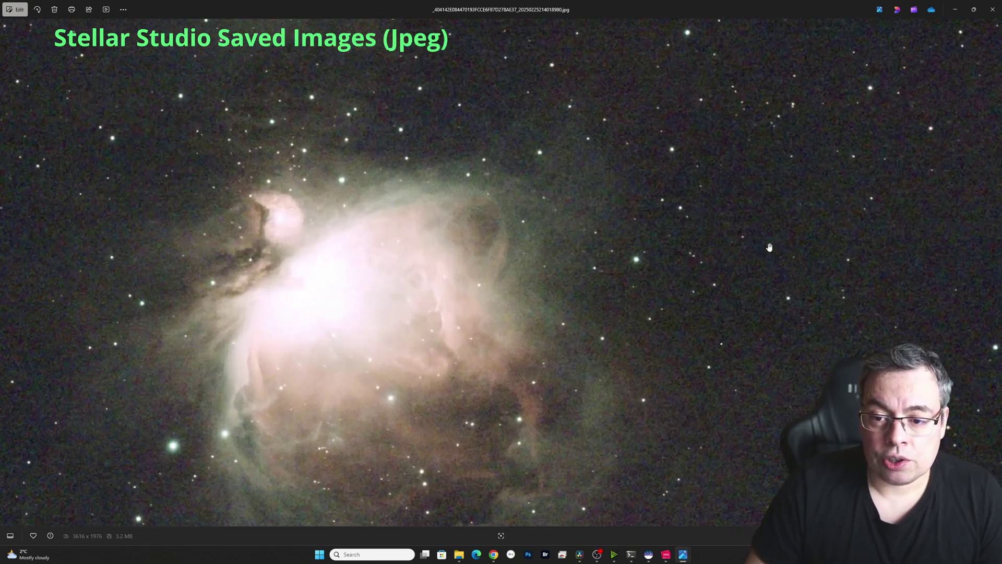
{"action": "left_click_drag", "start_coordinate": [769, 250], "coordinate": [435, 447]}
{"action": "scroll", "coordinate": [435, 448], "scroll_direction": "down", "scroll_amount": 3}
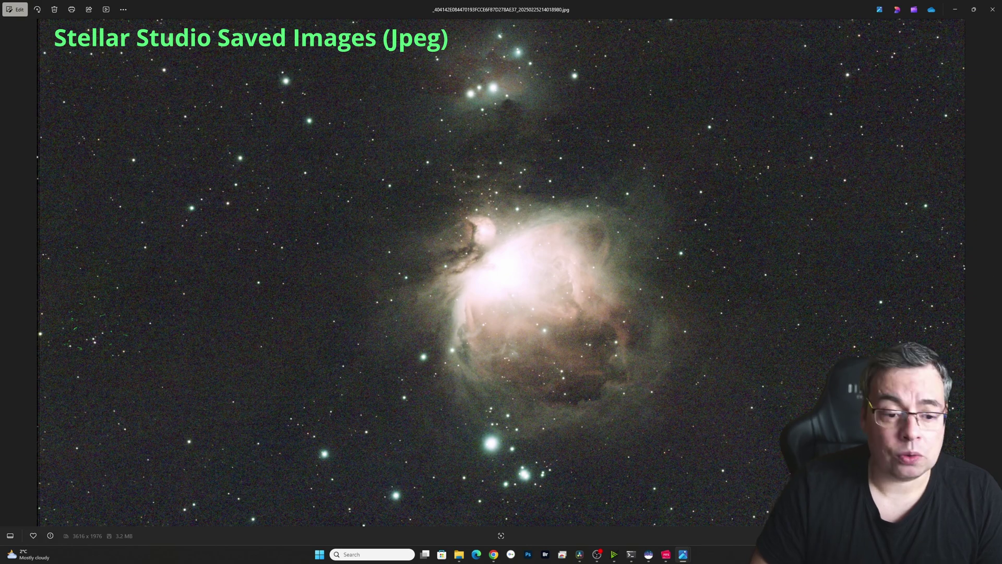
Zoom into the differently processed Orion image, then advance to the 3856 x 2180 version
{"action": "key", "text": "Right"}
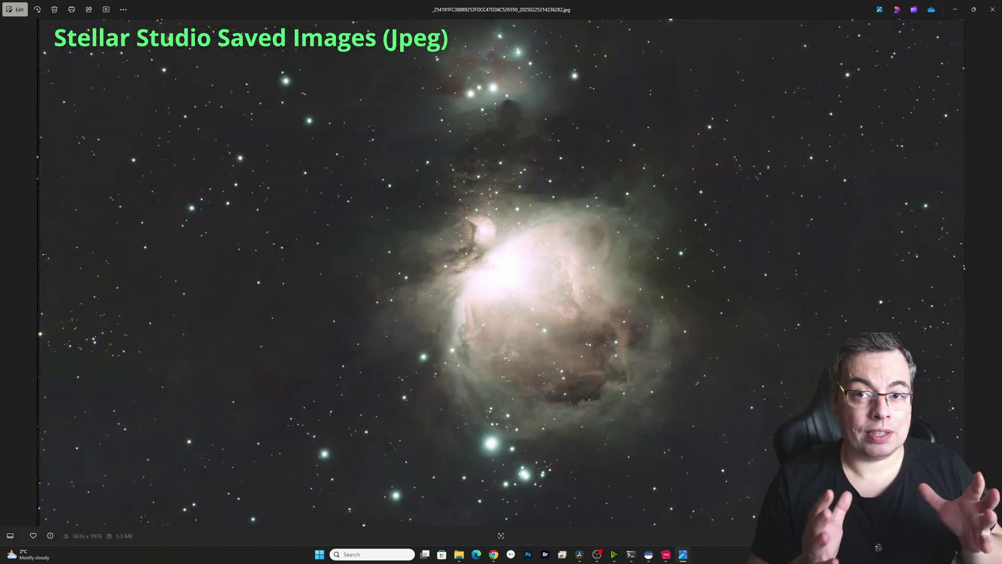
{"action": "scroll", "coordinate": [438, 397], "scroll_direction": "up", "scroll_amount": 1}
{"action": "scroll", "coordinate": [579, 271], "scroll_direction": "up", "scroll_amount": 3}
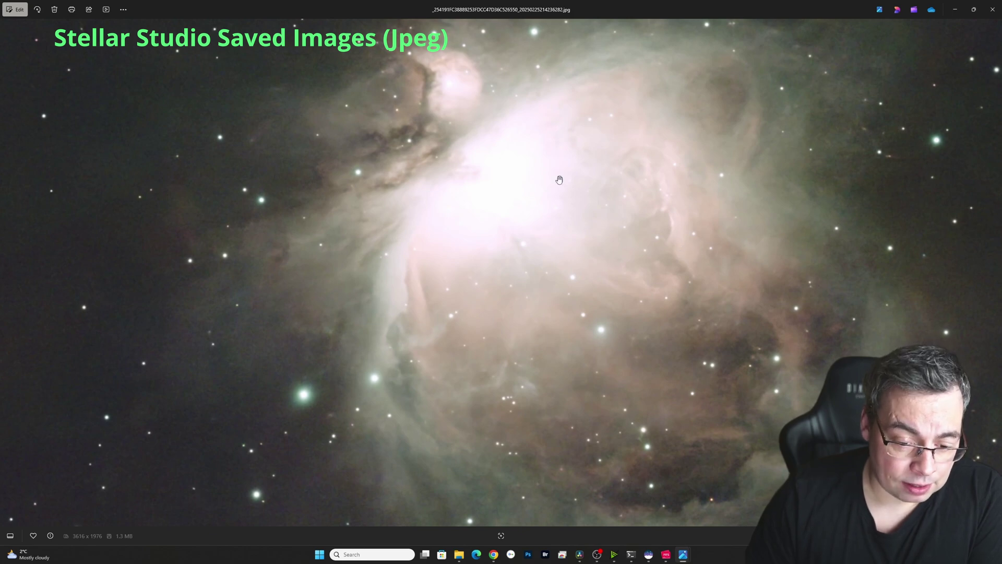
{"action": "scroll", "coordinate": [463, 304], "scroll_direction": "down", "scroll_amount": 4}
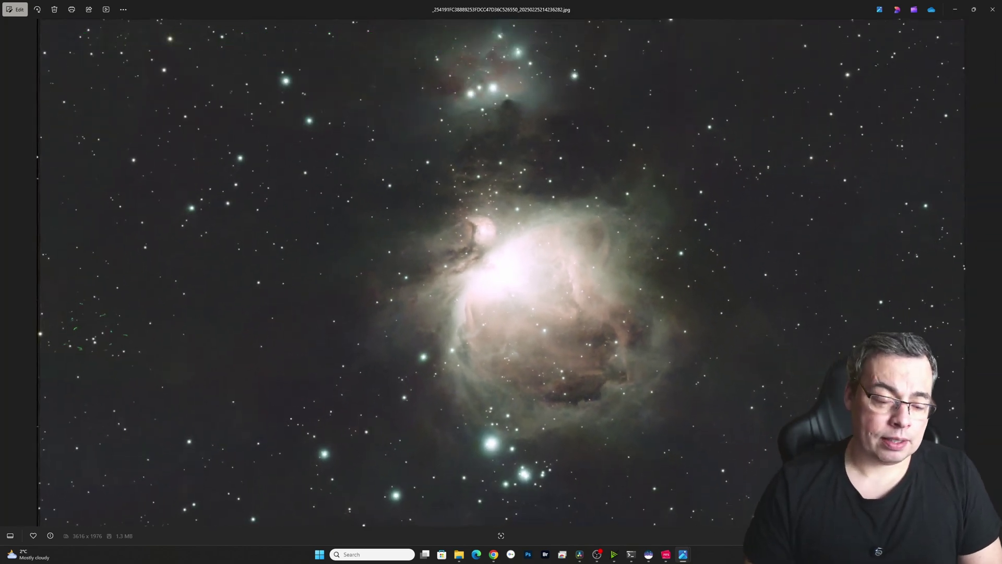
{"action": "key", "text": "Right"}
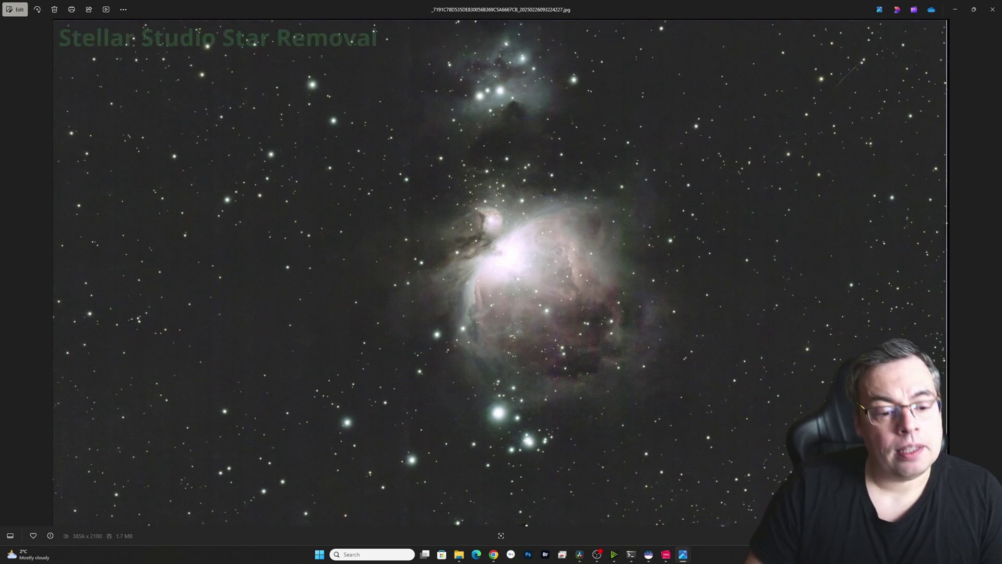
Compare the starless Orion Nebula image with the starred one, then move to the Pleiades JPEG
{"action": "key", "text": "Right"}
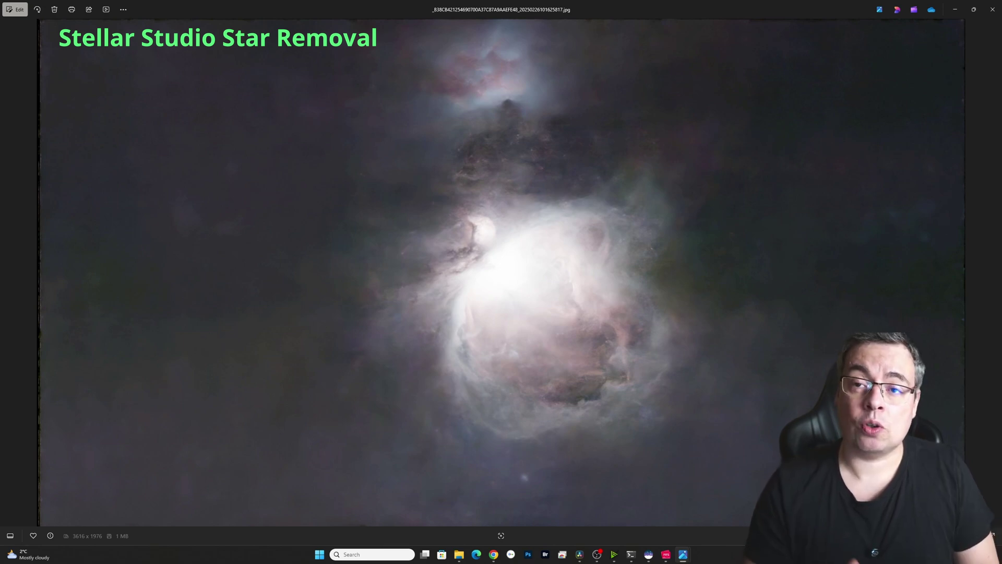
{"action": "key", "text": "Right"}
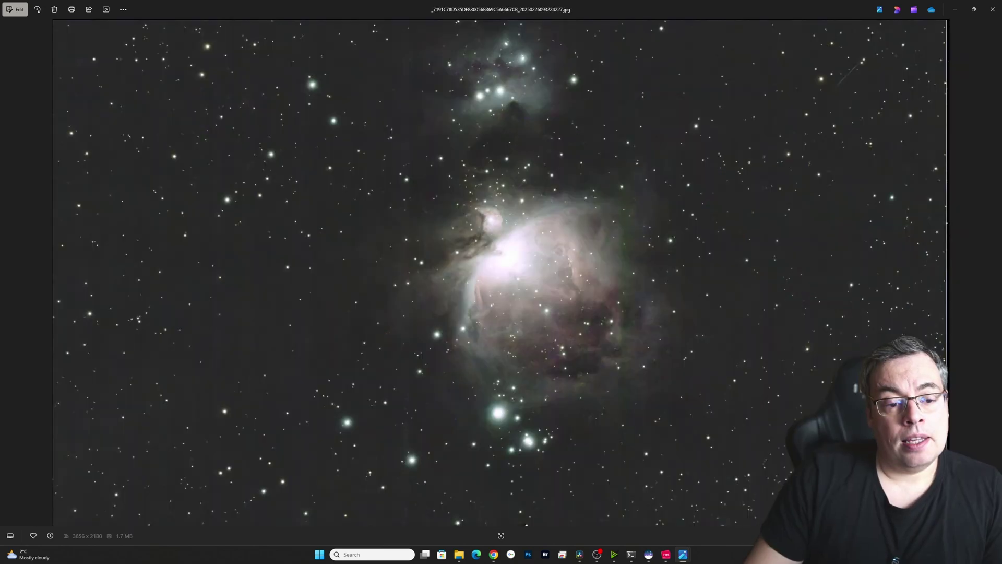
{"action": "key", "text": "Right"}
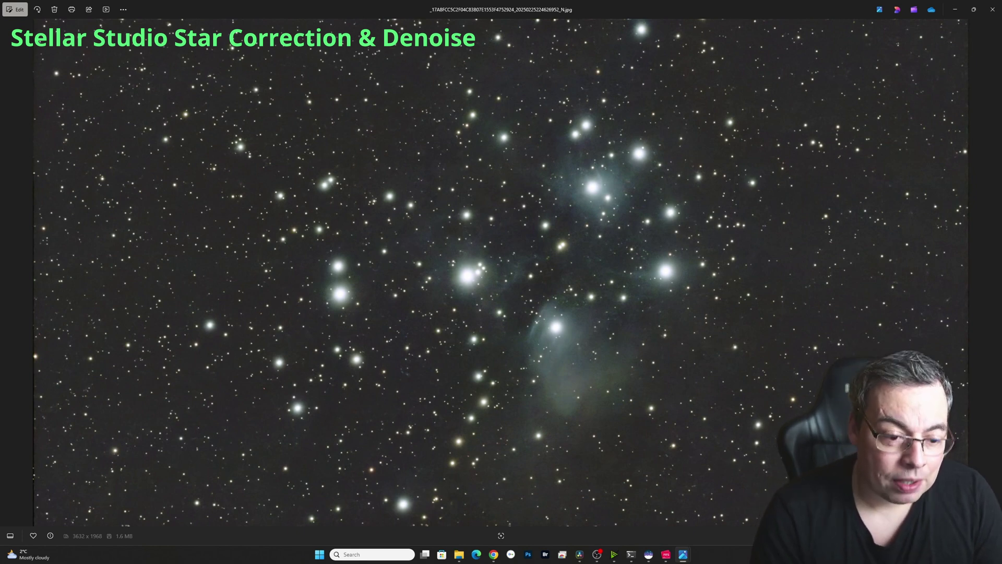
Zoom into the denoised Pleiades image and pan across its faint blue nebulosity
{"action": "scroll", "coordinate": [540, 282], "scroll_direction": "up", "scroll_amount": 3}
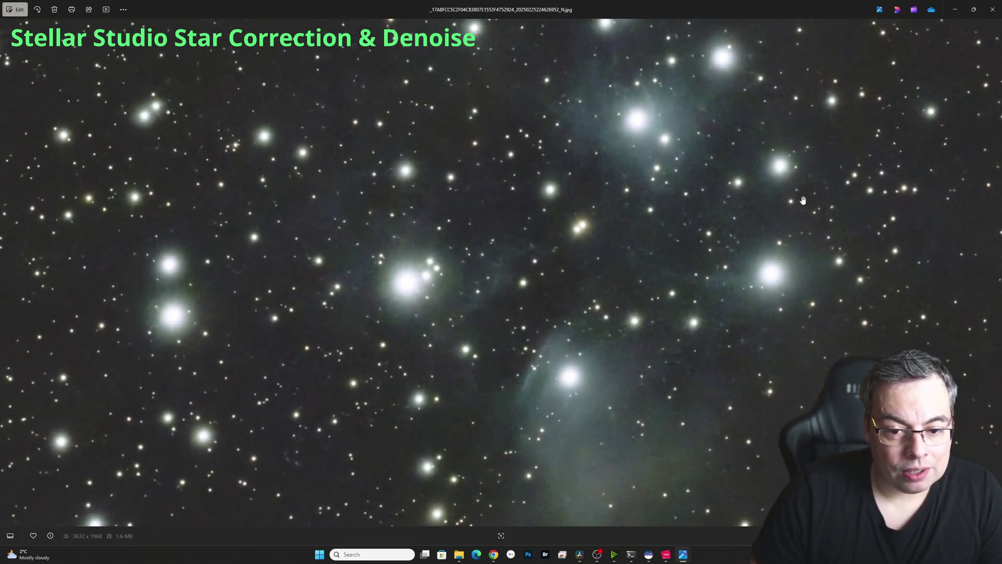
{"action": "scroll", "coordinate": [433, 279], "scroll_direction": "up", "scroll_amount": 2}
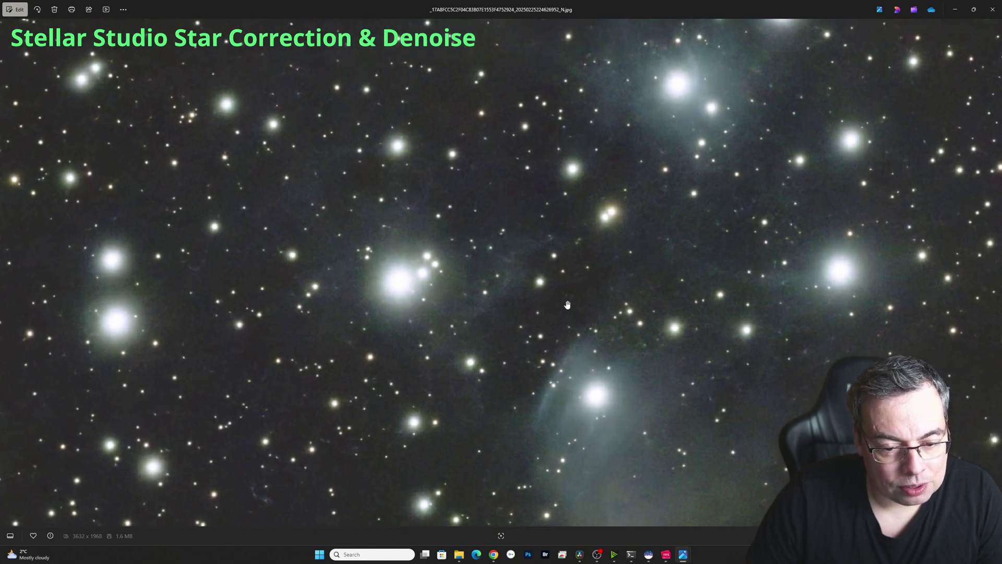
{"action": "scroll", "coordinate": [783, 307], "scroll_direction": "up", "scroll_amount": 2}
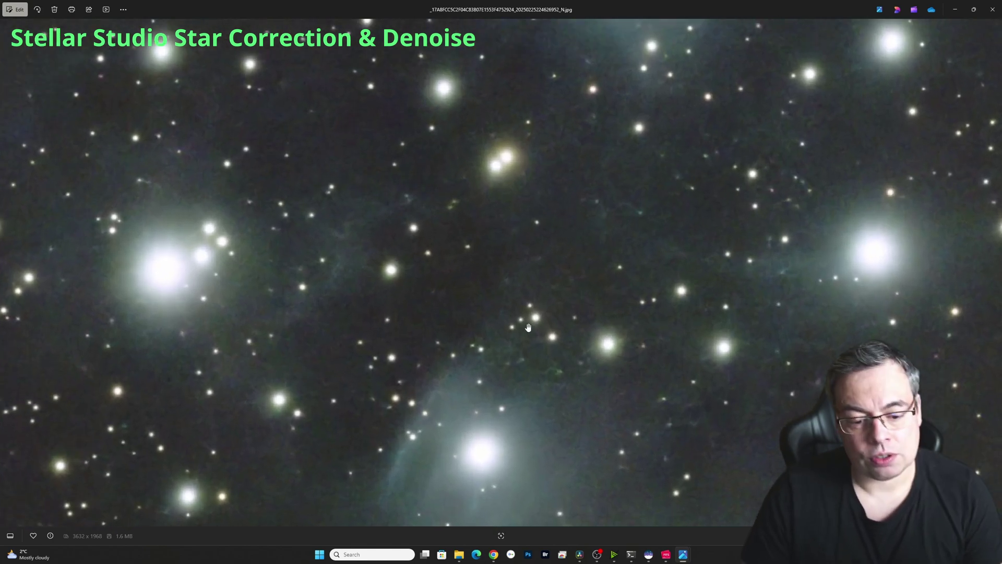
{"action": "left_click_drag", "start_coordinate": [569, 399], "coordinate": [504, 208]}
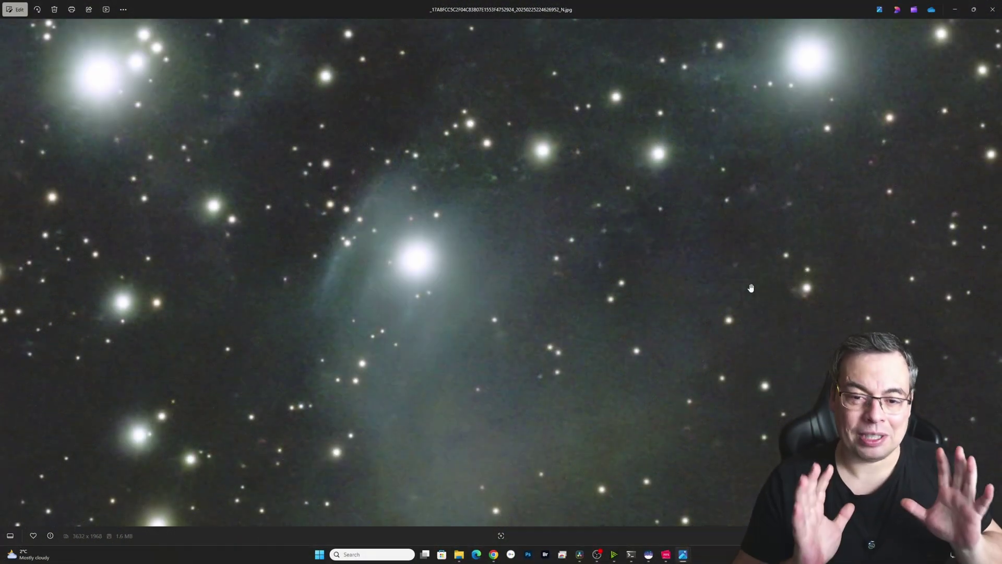
{"action": "scroll", "coordinate": [539, 237], "scroll_direction": "down", "scroll_amount": 5}
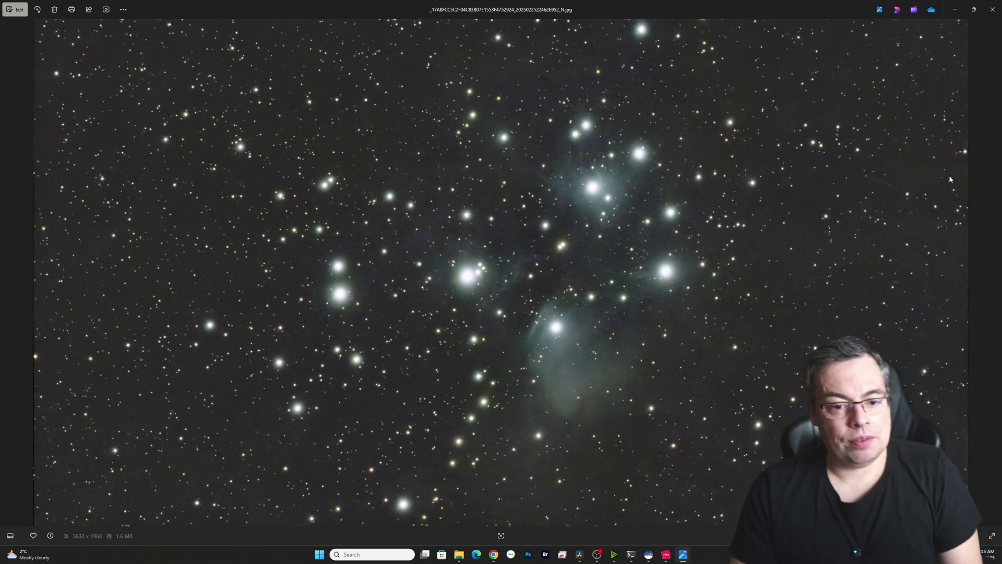
Alternate between the unprocessed and denoised Pleiades JPEGs, ending zoomed in on the more nebulous version
{"action": "key", "text": "Left"}
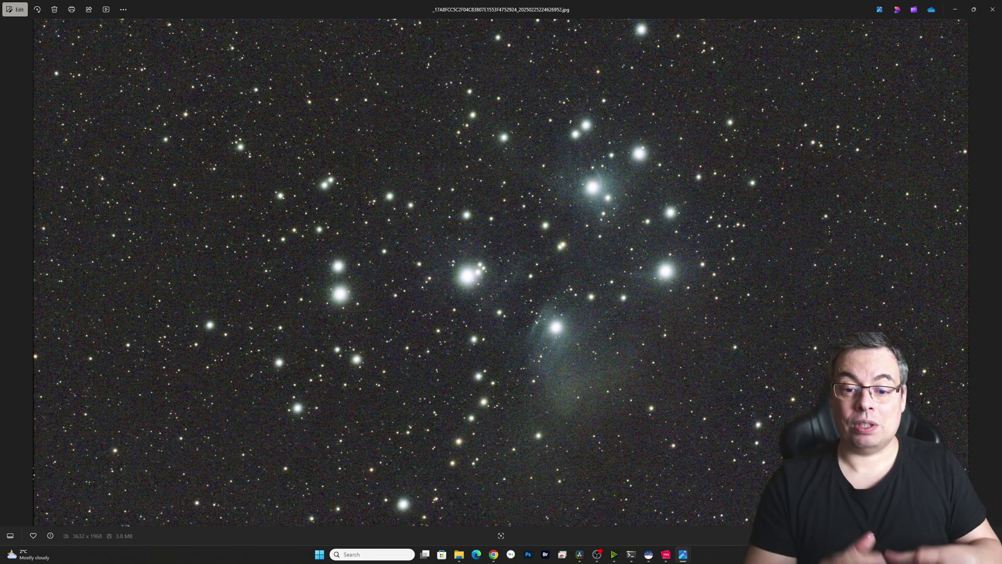
{"action": "key", "text": "Right"}
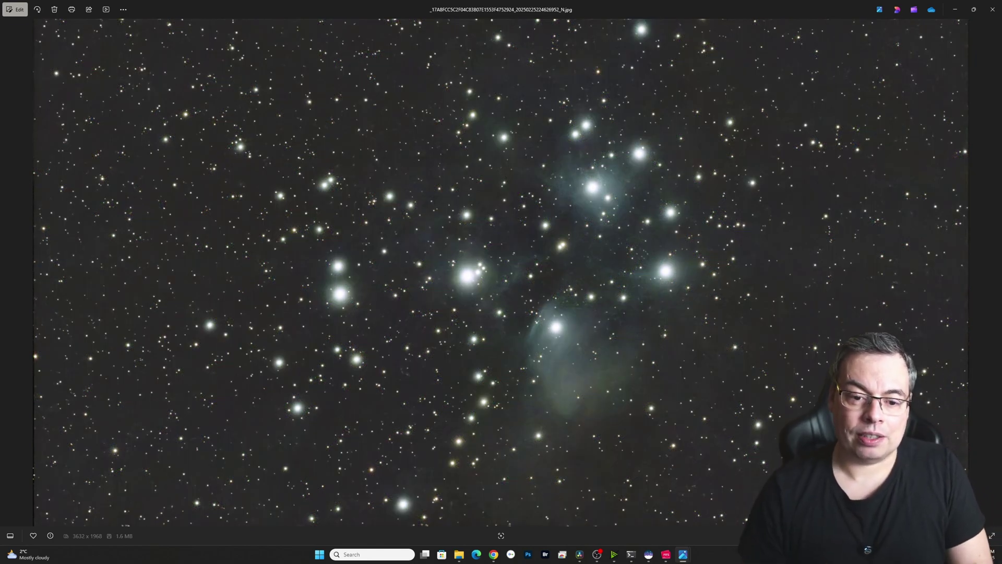
{"action": "key", "text": "Left"}
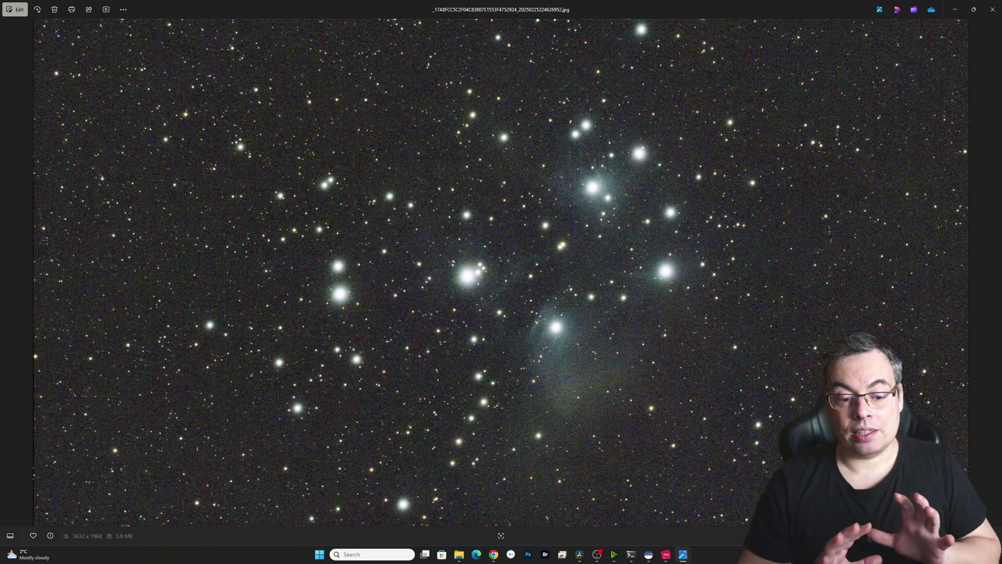
{"action": "key", "text": "Right"}
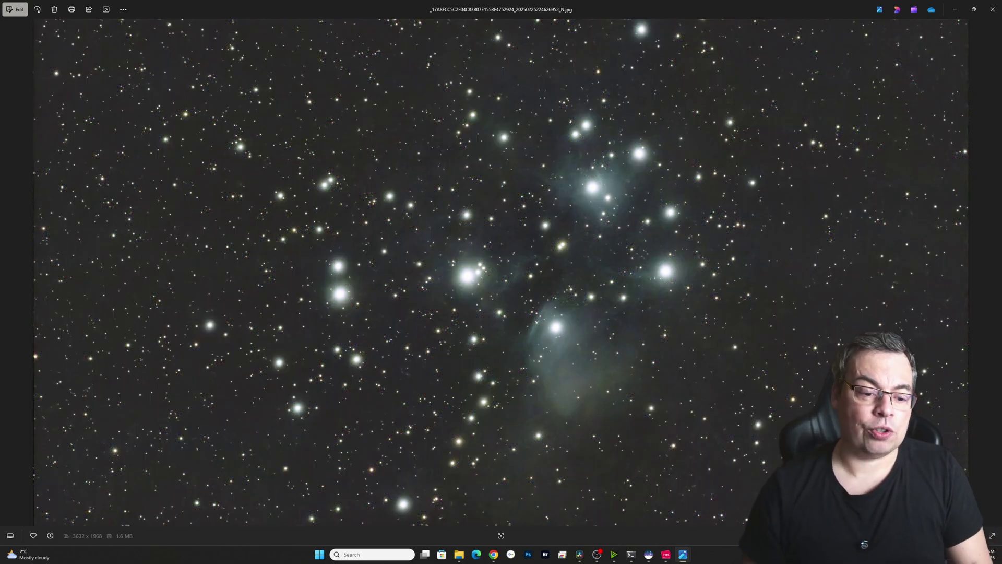
{"action": "scroll", "coordinate": [513, 223], "scroll_direction": "up", "scroll_amount": 1}
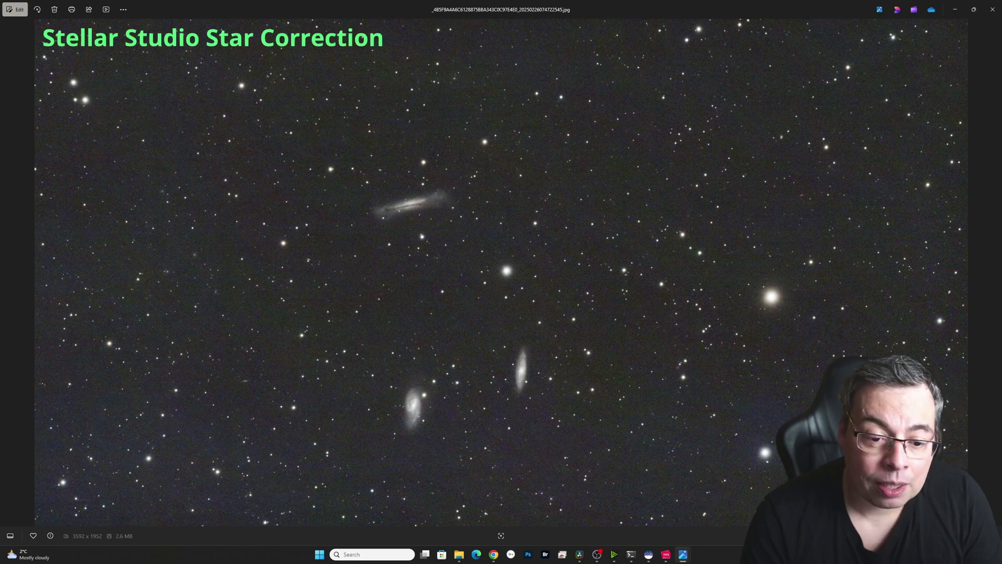
Zoom in and back out on the star-corrected Leo Triplet JPEG
{"action": "scroll", "coordinate": [522, 394], "scroll_direction": "up", "scroll_amount": 1}
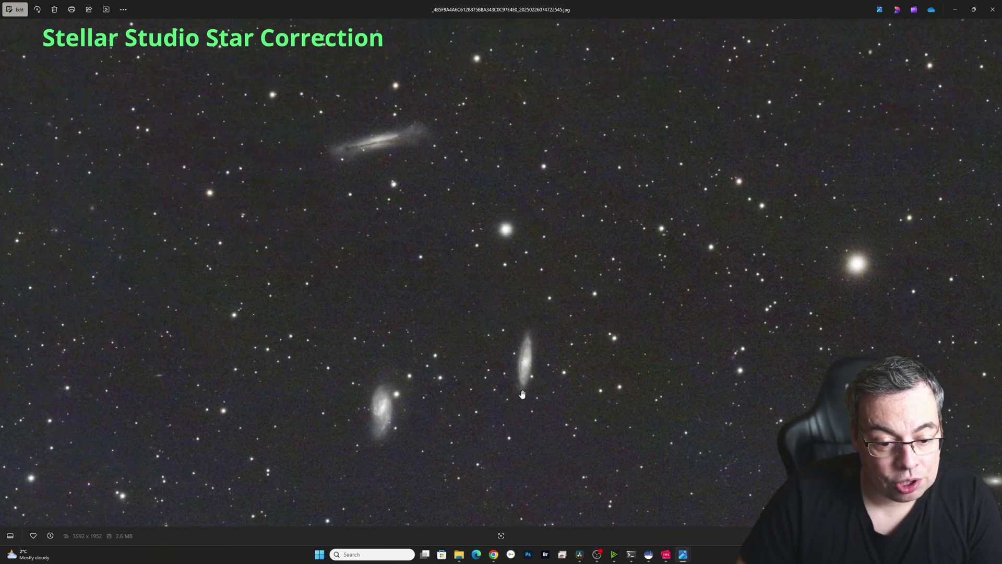
{"action": "scroll", "coordinate": [522, 394], "scroll_direction": "up", "scroll_amount": 1}
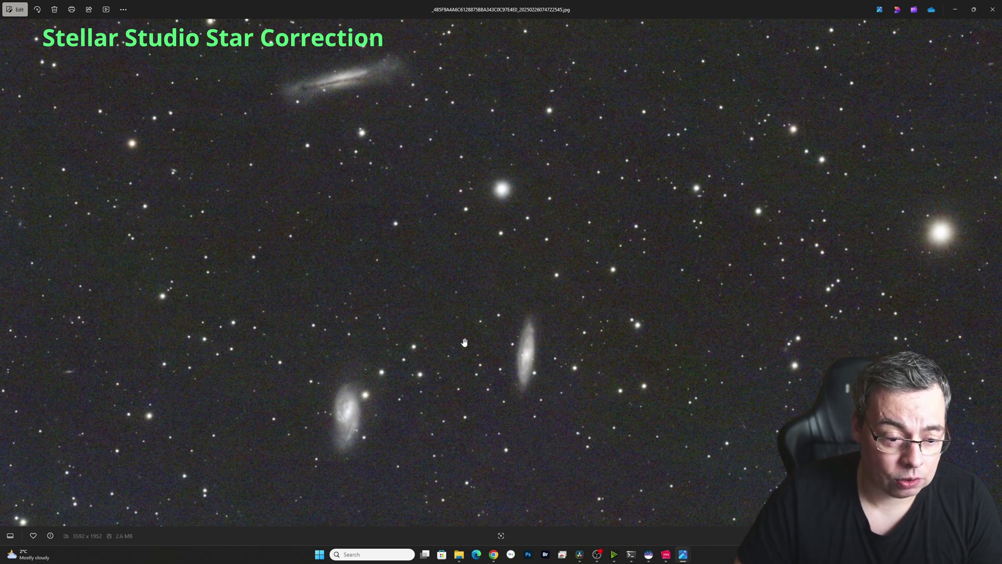
{"action": "scroll", "coordinate": [467, 340], "scroll_direction": "down", "scroll_amount": 2}
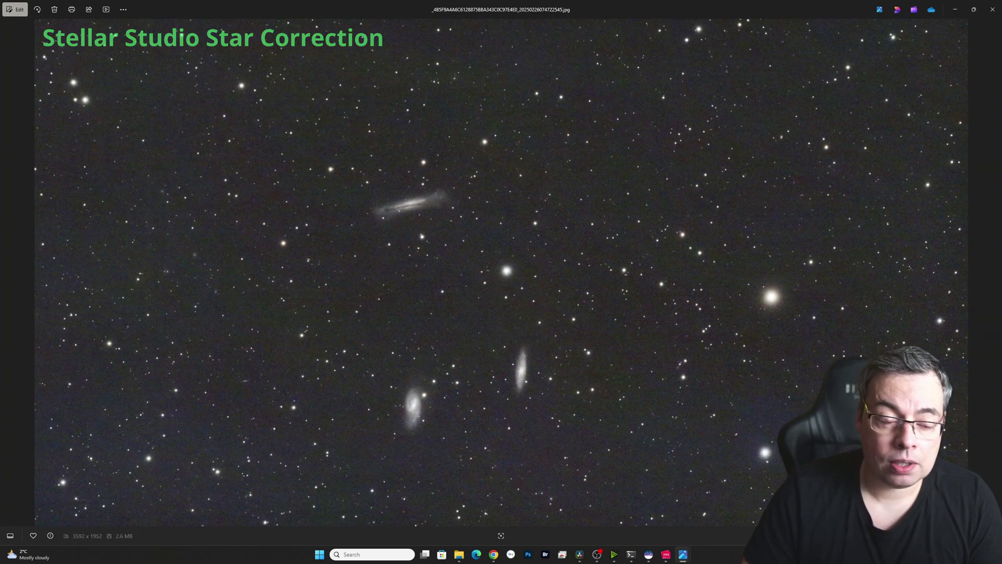
Switch to the star-corrected and denoised Leo Triplet and zoom to compare its detail
{"action": "key", "text": "Right"}
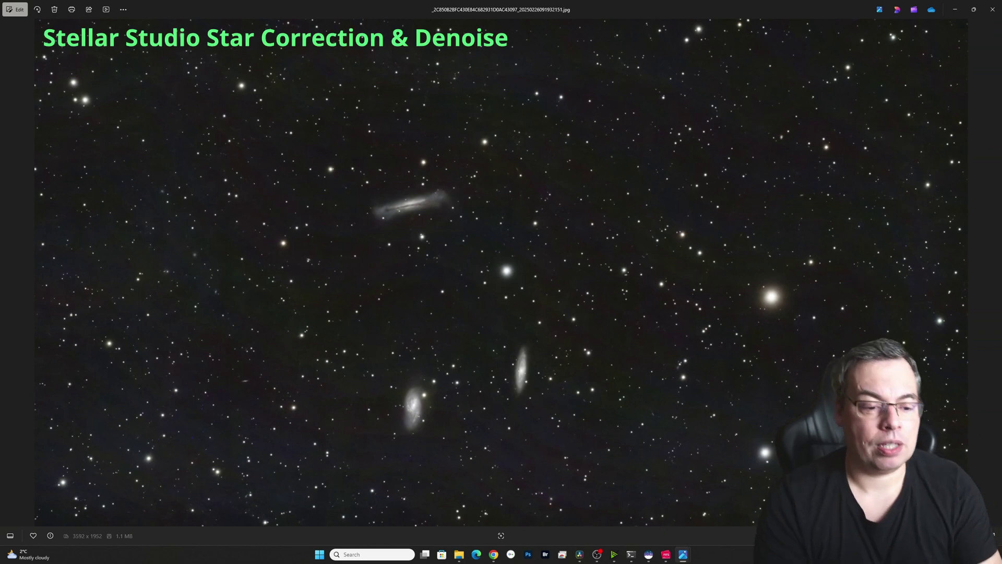
{"action": "scroll", "coordinate": [490, 296], "scroll_direction": "up", "scroll_amount": 3}
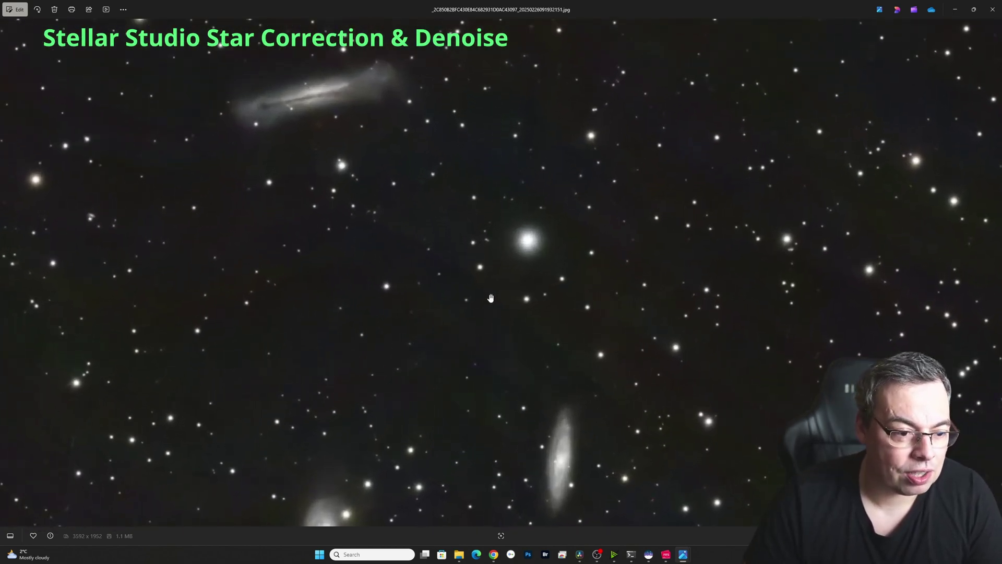
{"action": "scroll", "coordinate": [491, 298], "scroll_direction": "down", "scroll_amount": 2}
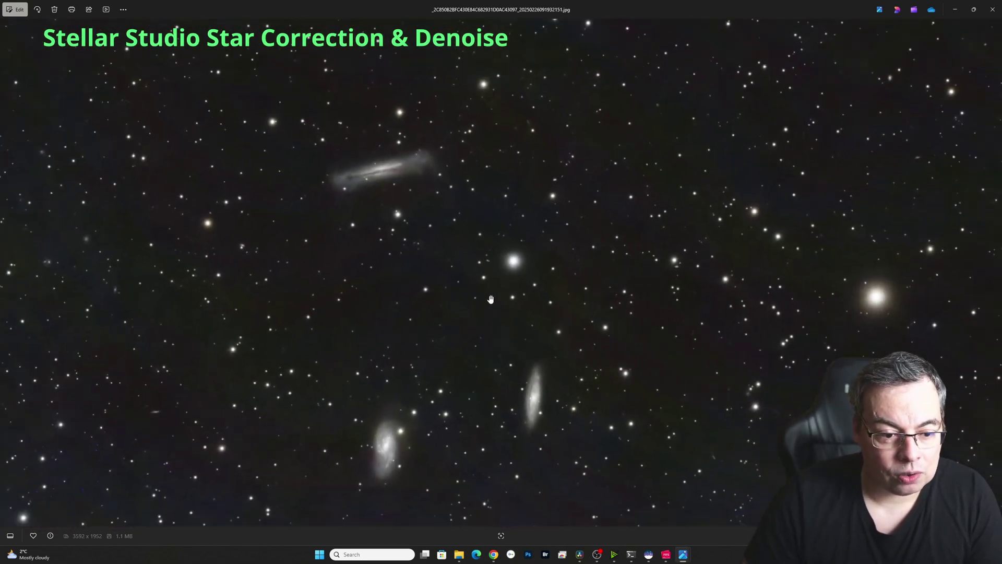
{"action": "scroll", "coordinate": [491, 300], "scroll_direction": "down", "scroll_amount": 2}
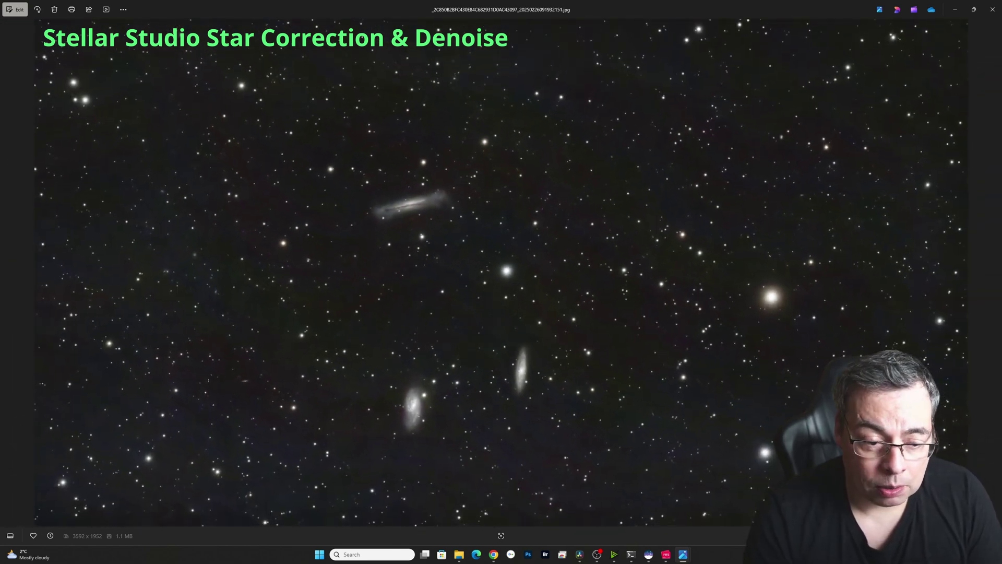
{"action": "scroll", "coordinate": [401, 222], "scroll_direction": "up", "scroll_amount": 3}
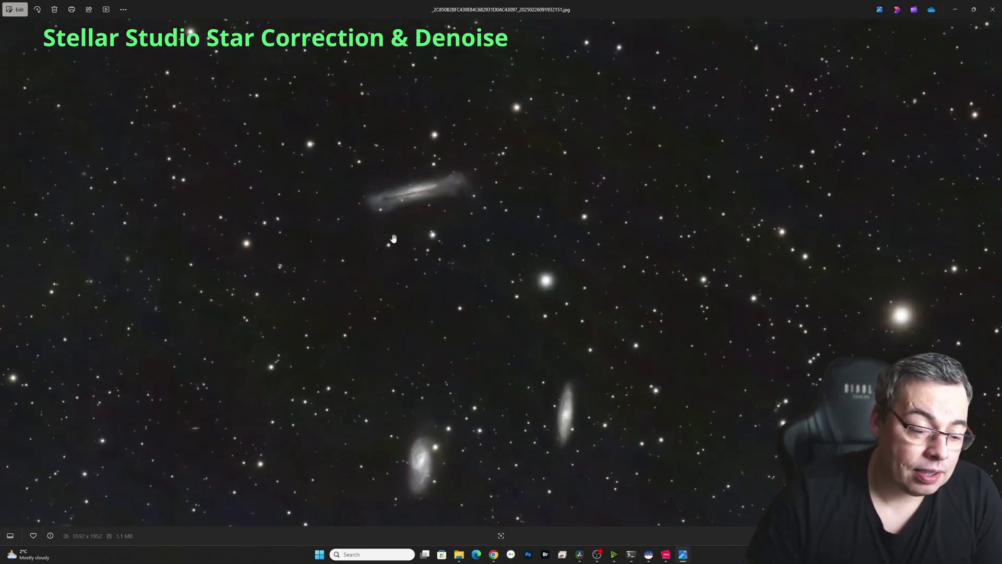
{"action": "scroll", "coordinate": [400, 221], "scroll_direction": "down", "scroll_amount": 2}
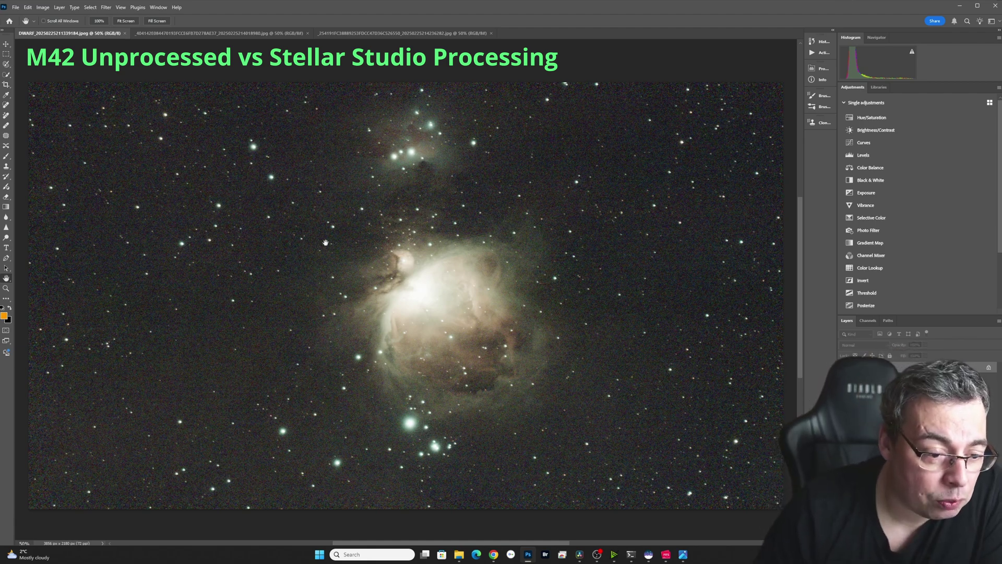
Flip between the unprocessed and processed M42 tabs, then view the third version at 100%
{"action": "left_click", "coordinate": [125, 20]}
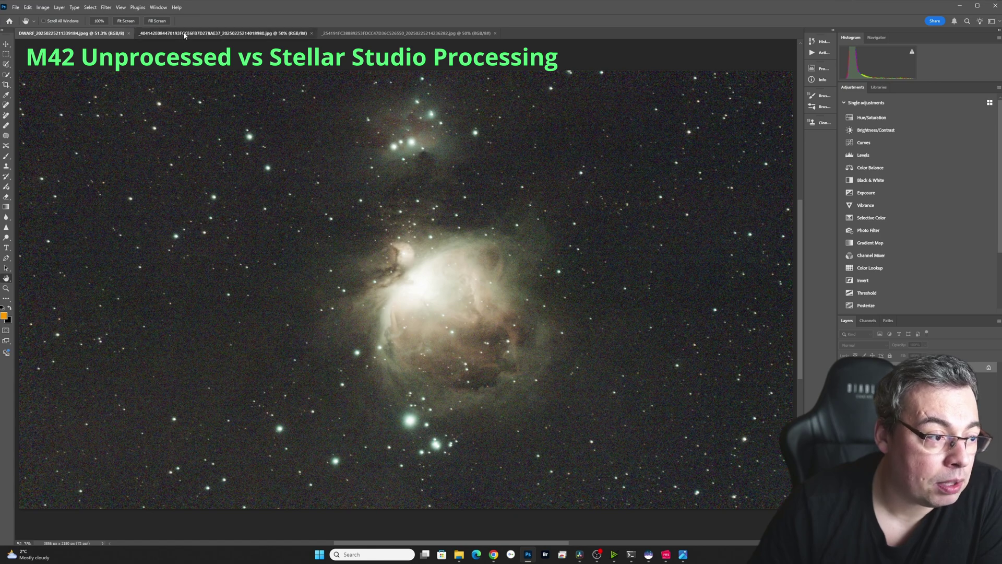
{"action": "key", "text": "ctrl+Tab"}
{"action": "left_click", "coordinate": [119, 21]}
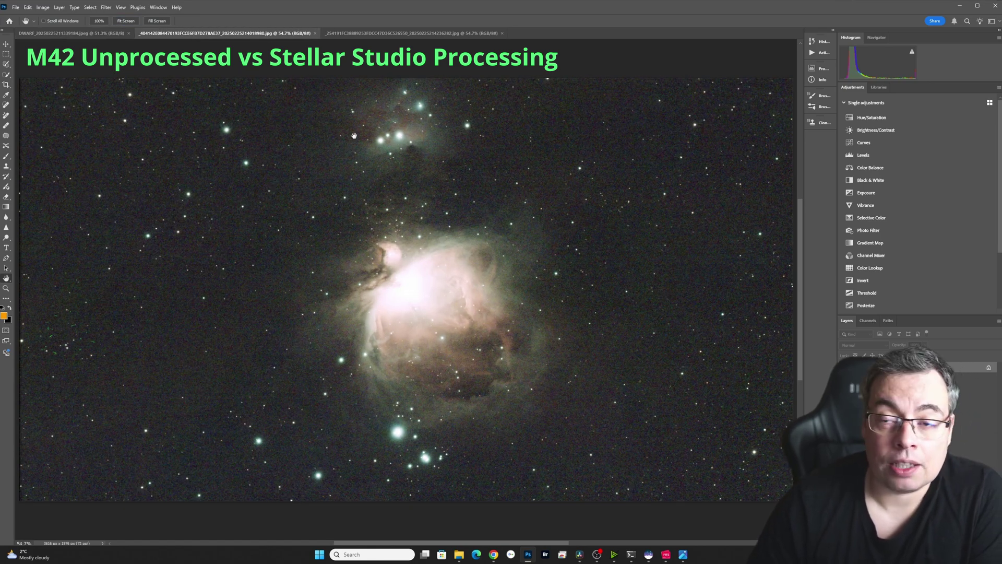
{"action": "key", "text": "ctrl+shift+Tab"}
{"action": "key", "text": "ctrl+Tab"}
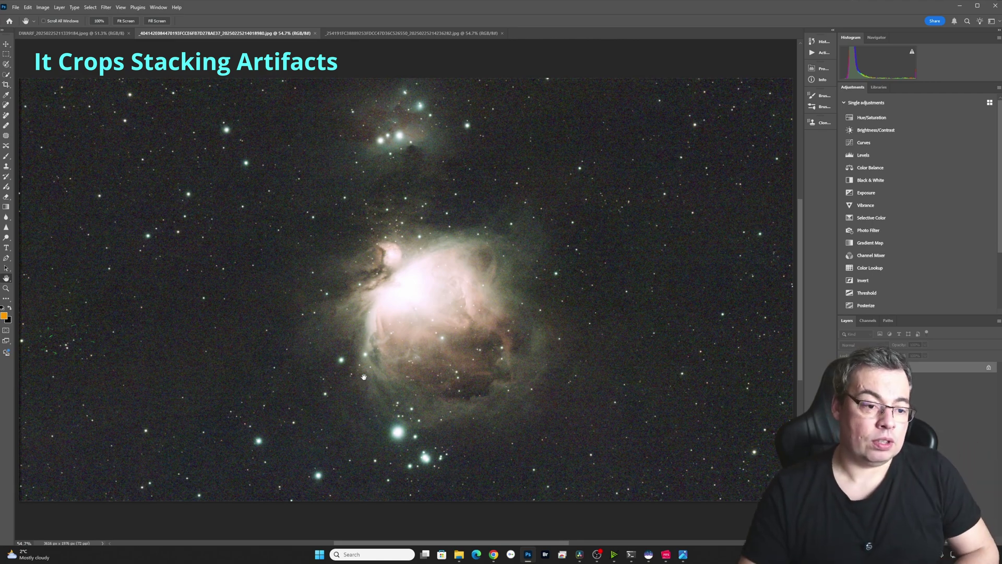
{"action": "left_click", "coordinate": [92, 33]}
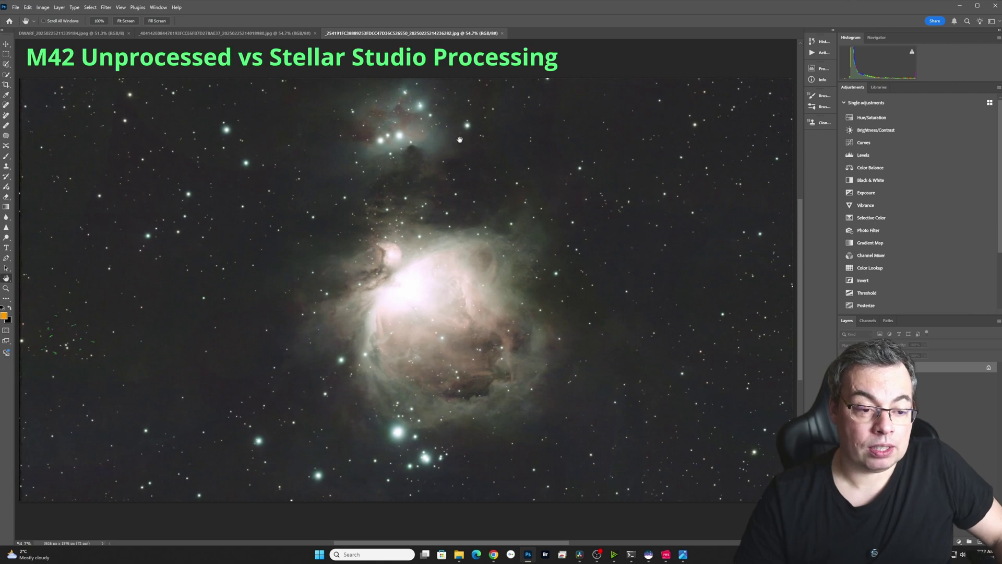
{"action": "key", "text": "ctrl+1"}
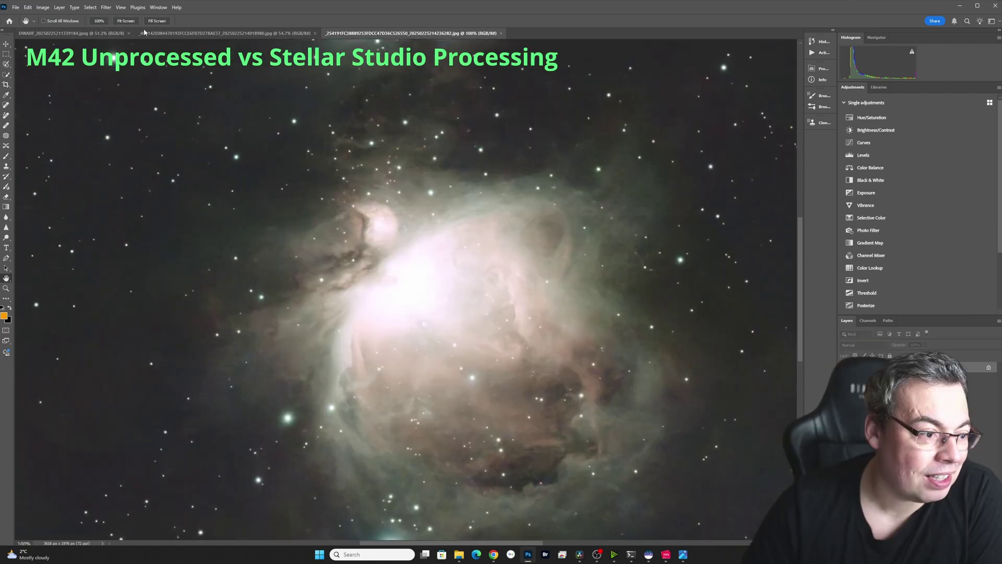
Compare the nebula core at 100% in the unprocessed, second and third M42 versions
{"action": "left_click", "coordinate": [183, 36]}
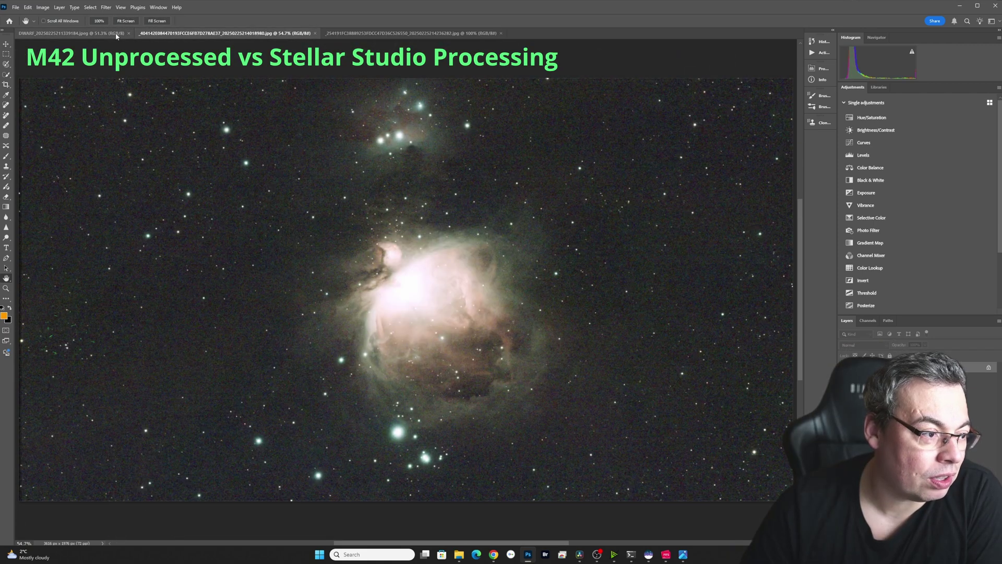
{"action": "left_click", "coordinate": [70, 33]}
{"action": "key", "text": "ctrl+1"}
{"action": "left_click", "coordinate": [877, 37]}
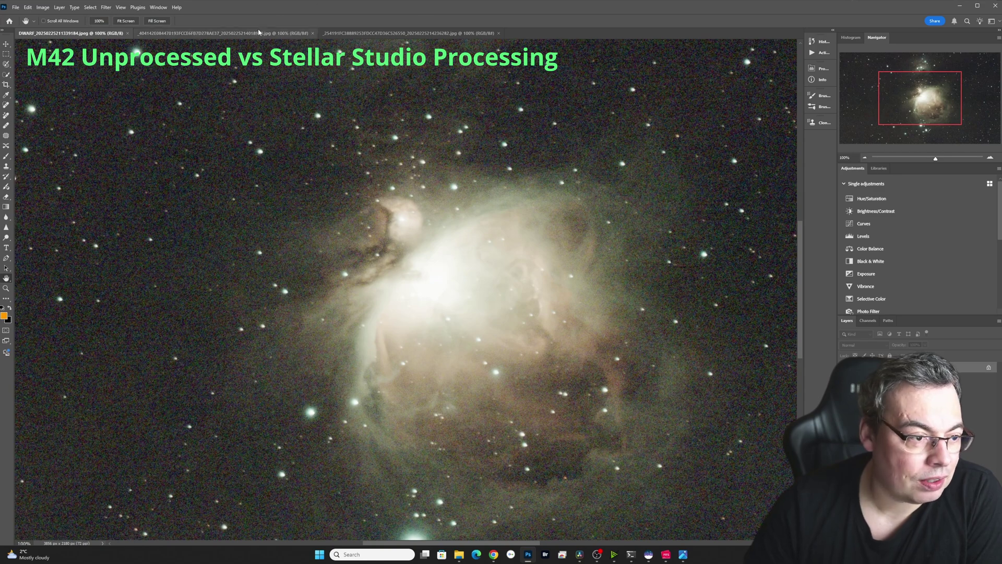
{"action": "left_click", "coordinate": [259, 33]}
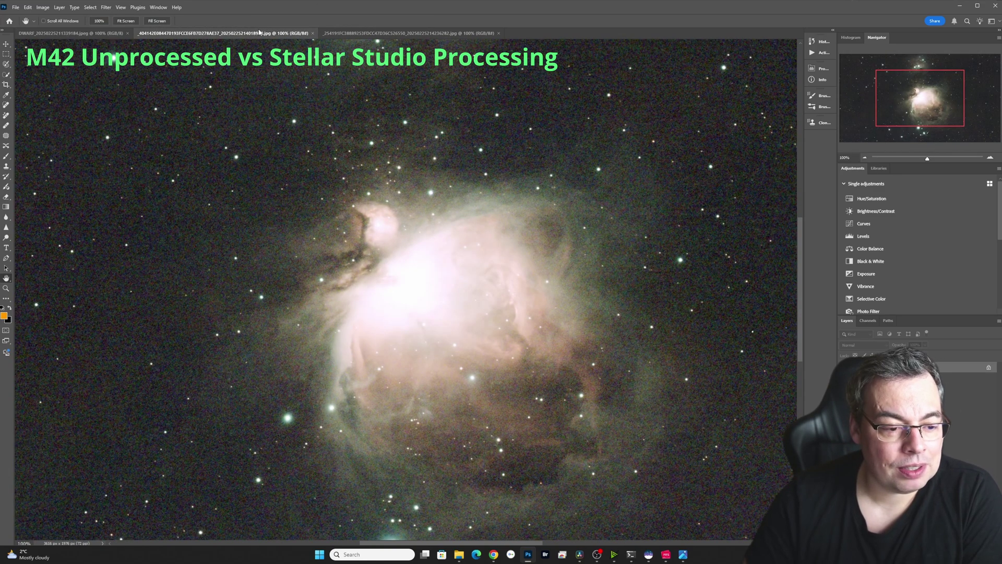
{"action": "left_click", "coordinate": [421, 34]}
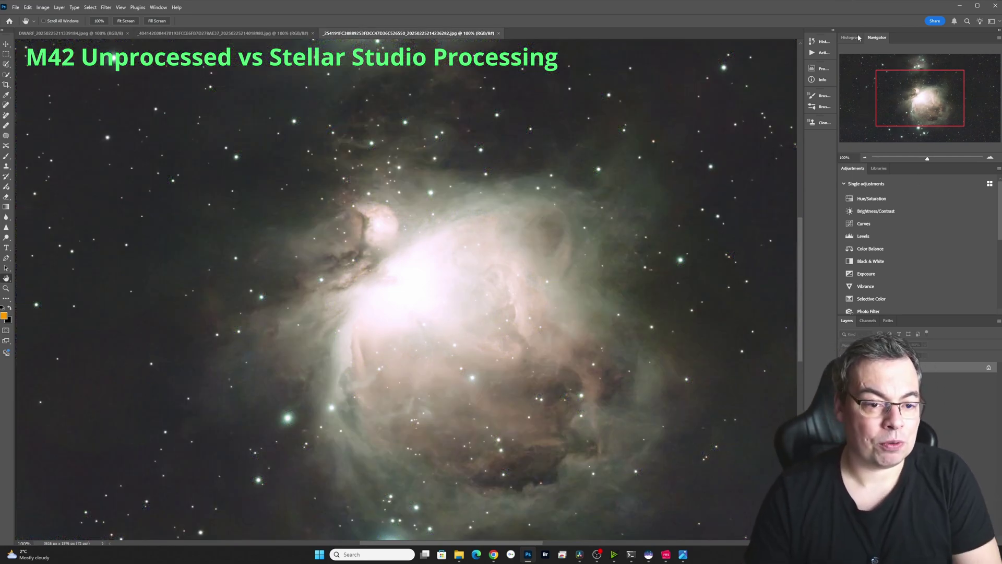
Check file names in File Explorer, compare the upper nebula across versions, then fit the third
{"action": "double_click", "coordinate": [957, 11]}
{"action": "left_click", "coordinate": [957, 11]}
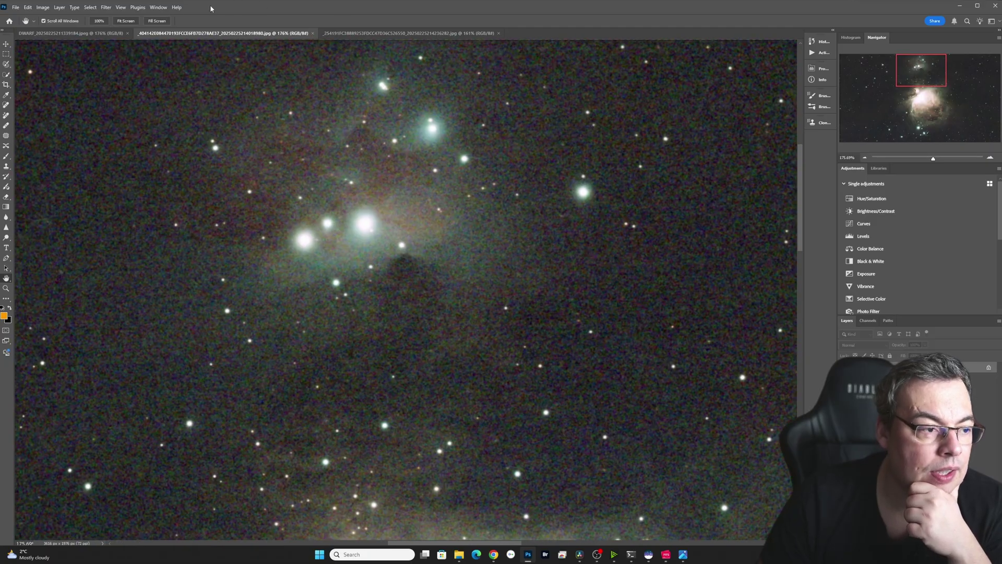
{"action": "key", "text": "ctrl+shift+Tab"}
{"action": "left_click_drag", "start_coordinate": [917, 95], "coordinate": [924, 62]}
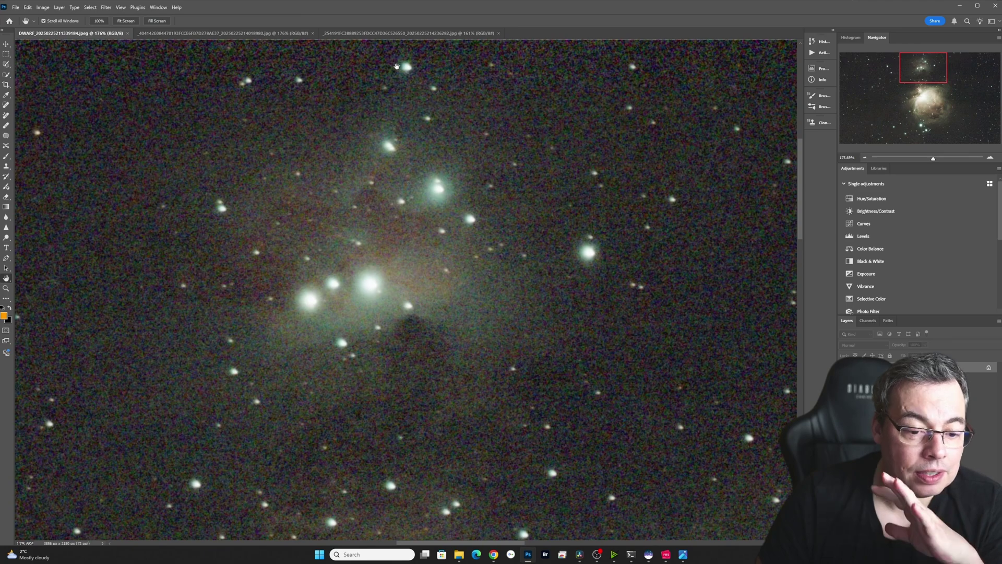
{"action": "left_click", "coordinate": [214, 32]}
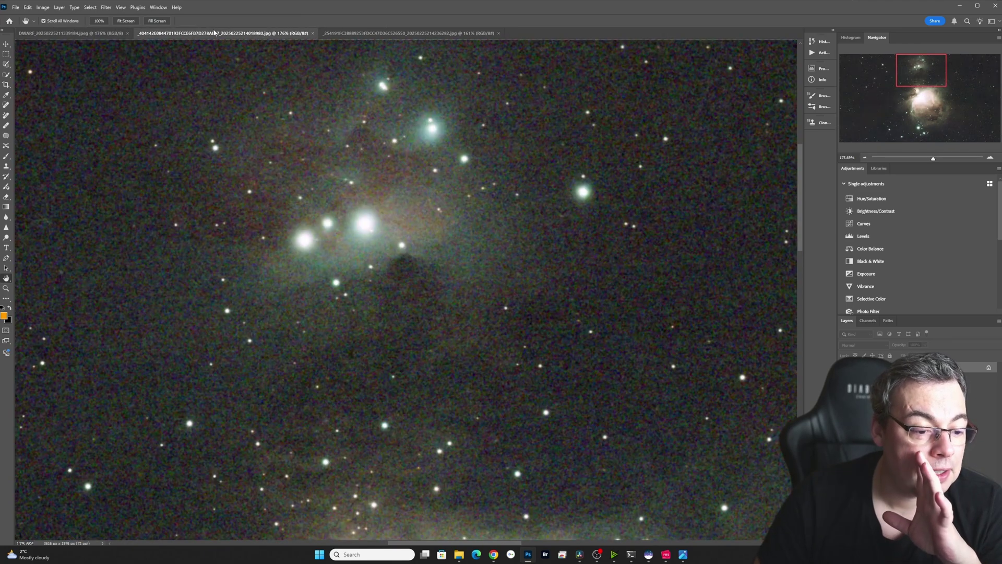
{"action": "left_click", "coordinate": [418, 33]}
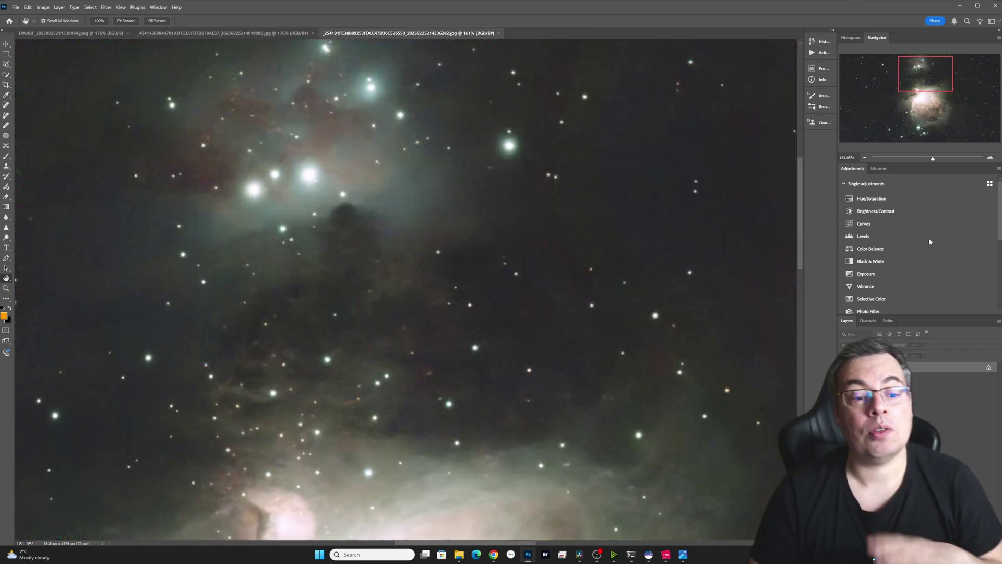
{"action": "left_click", "coordinate": [126, 21]}
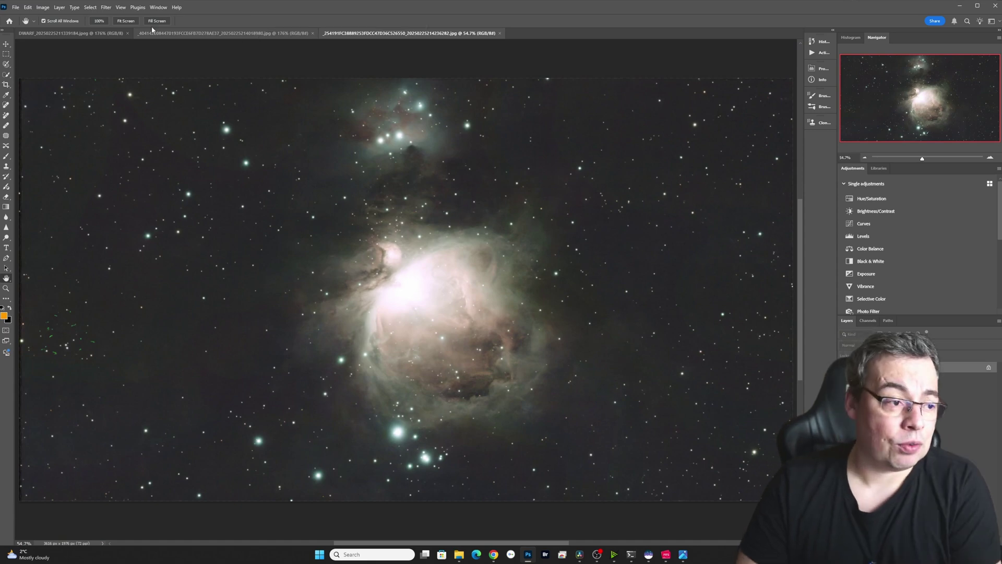